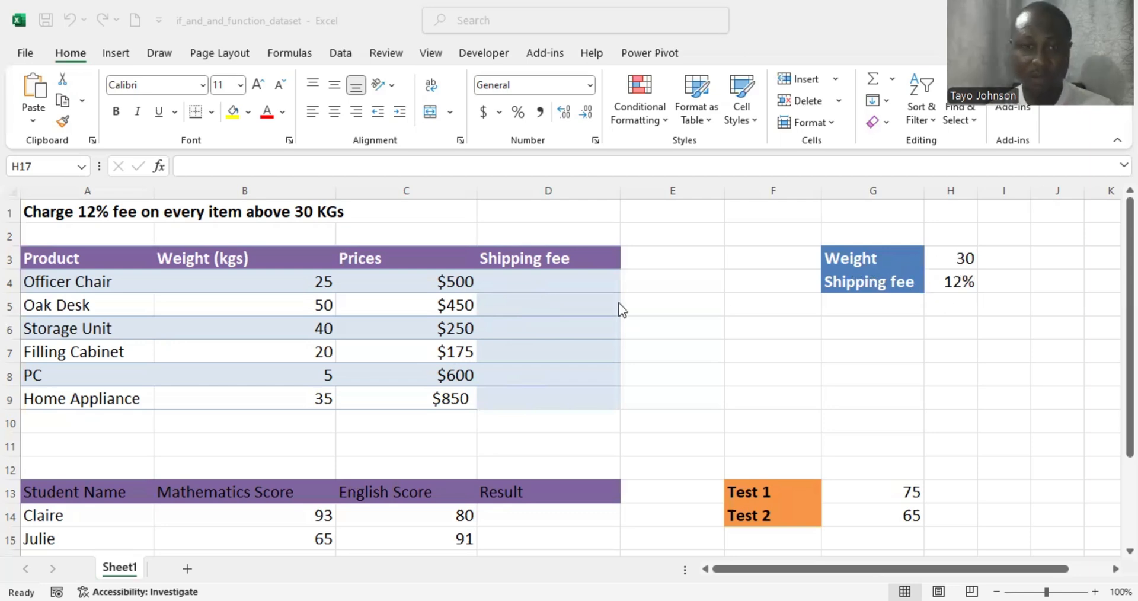
- Start D4's formula as =IF(B4>$H$3, comparing the Officer Chair weight to the locked threshold
{"action": "left_click", "coordinate": [528, 278]}
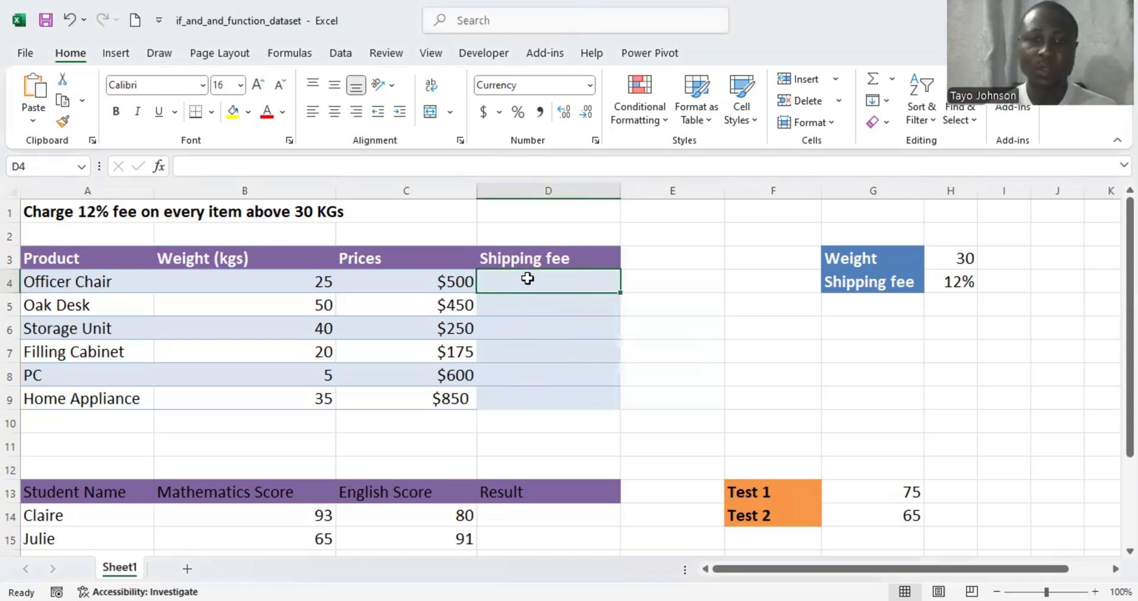
{"action": "type", "text": "="}
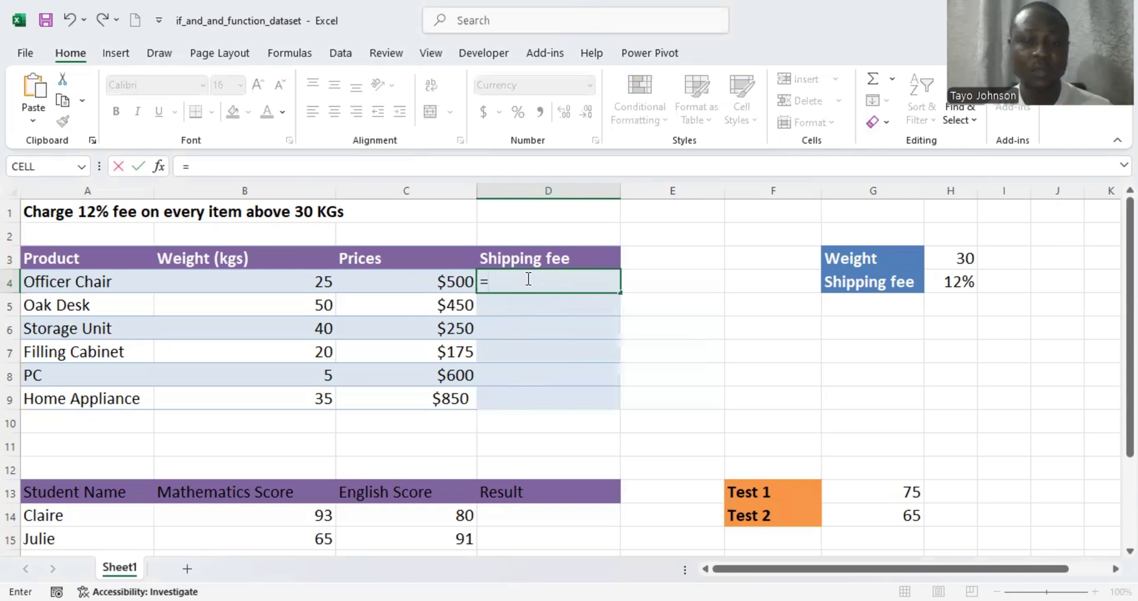
{"action": "type", "text": "I"}
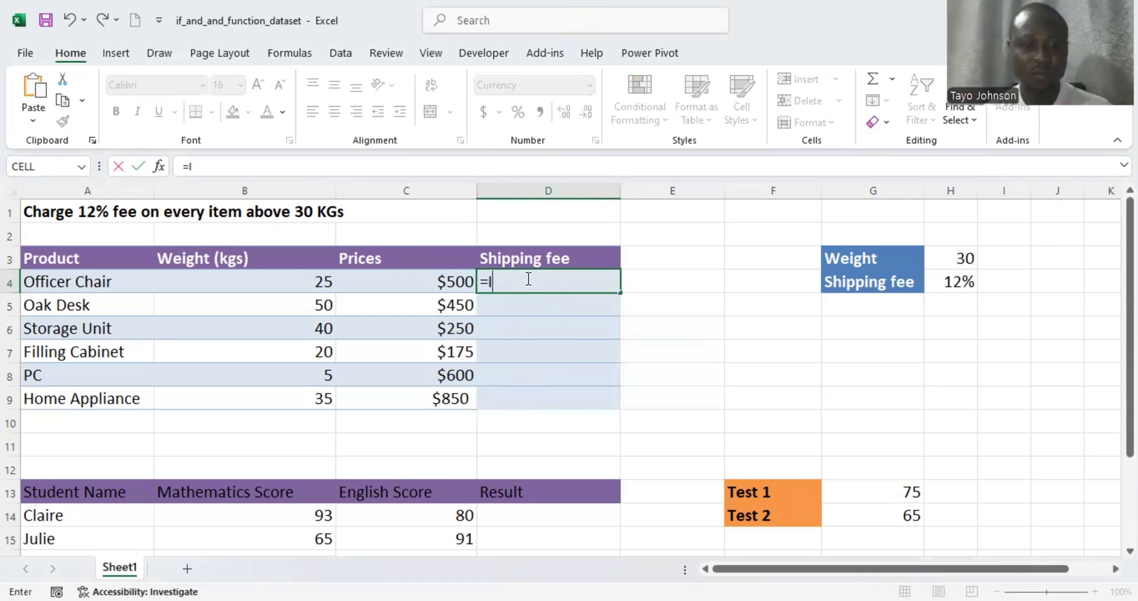
{"action": "type", "text": "F("}
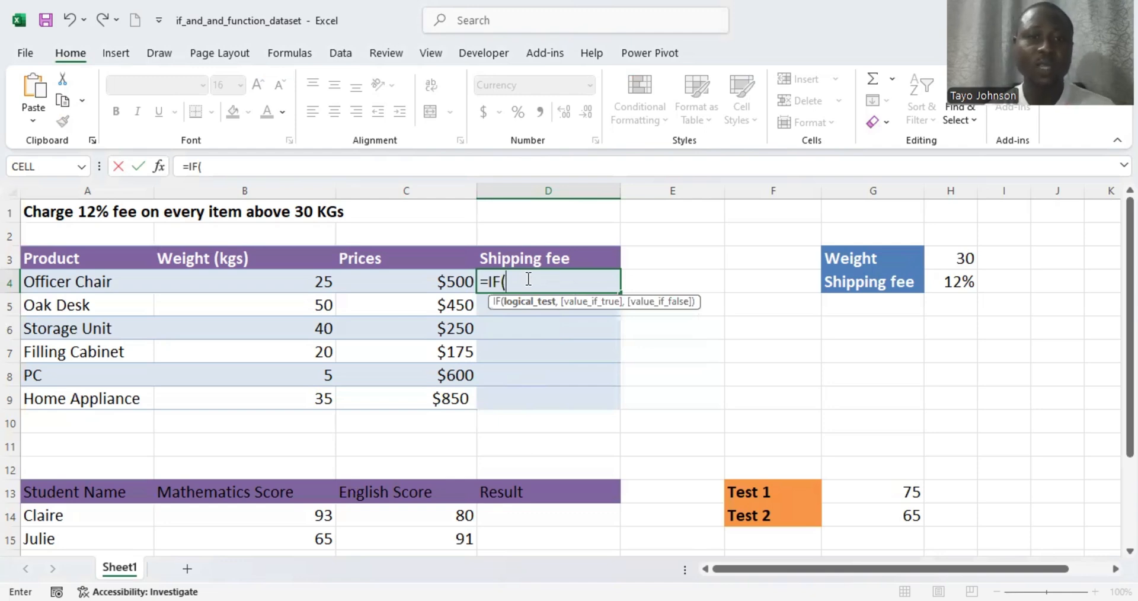
{"action": "left_click", "coordinate": [303, 285]}
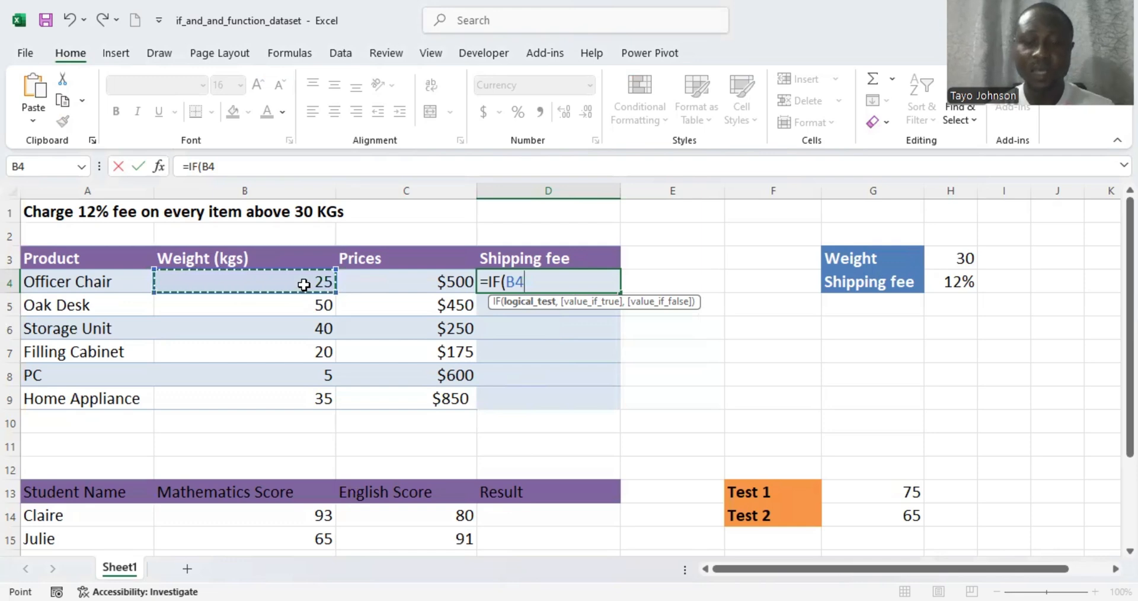
{"action": "type", "text": ">"}
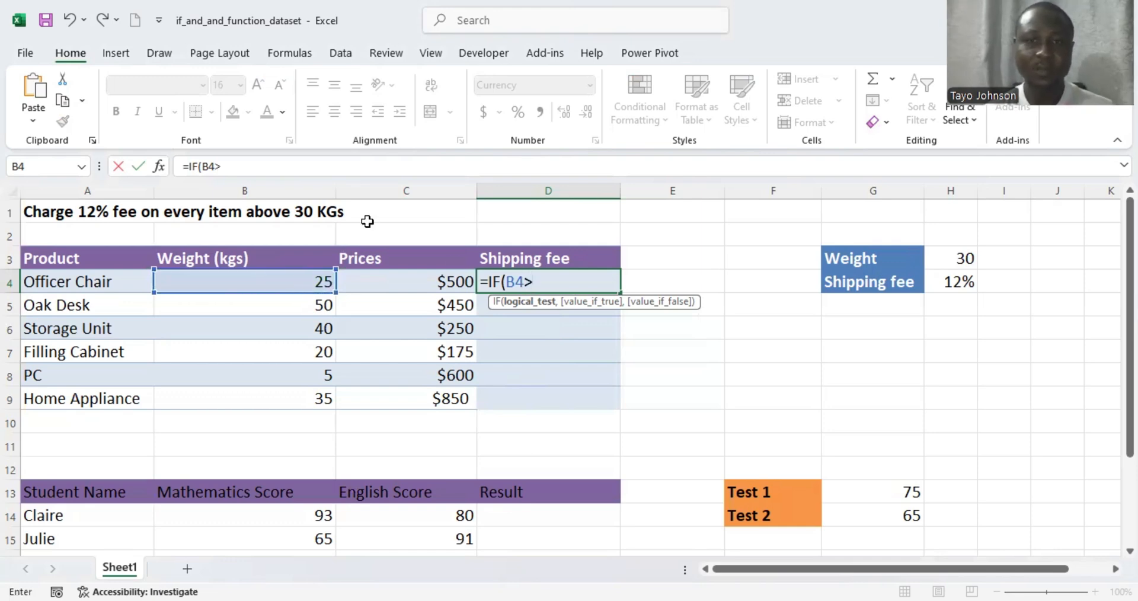
{"action": "left_click", "coordinate": [954, 260]}
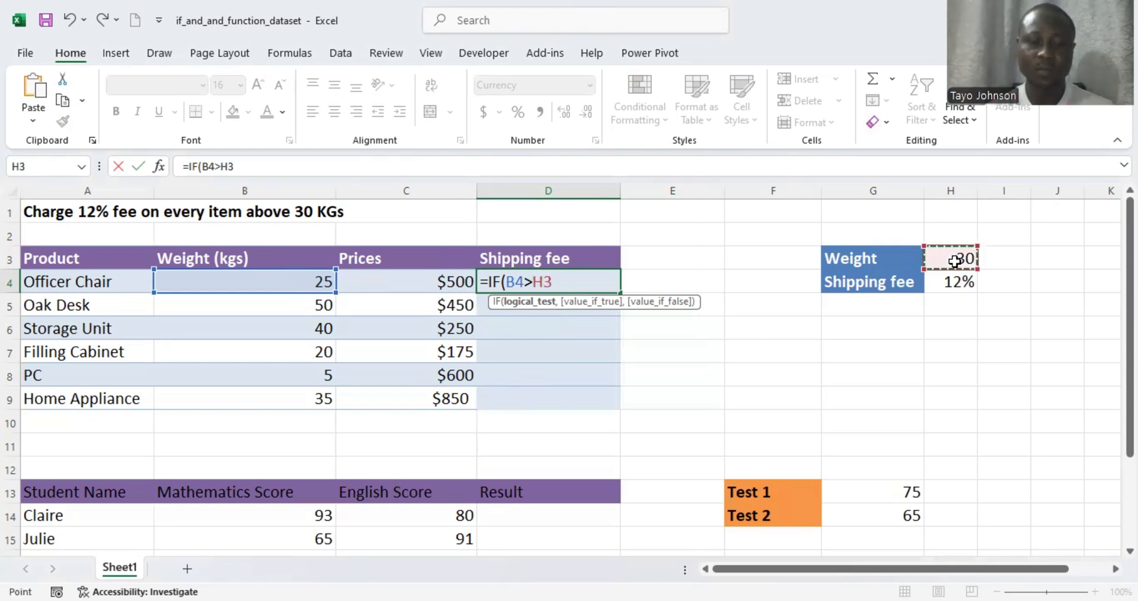
{"action": "key", "text": "F4"}
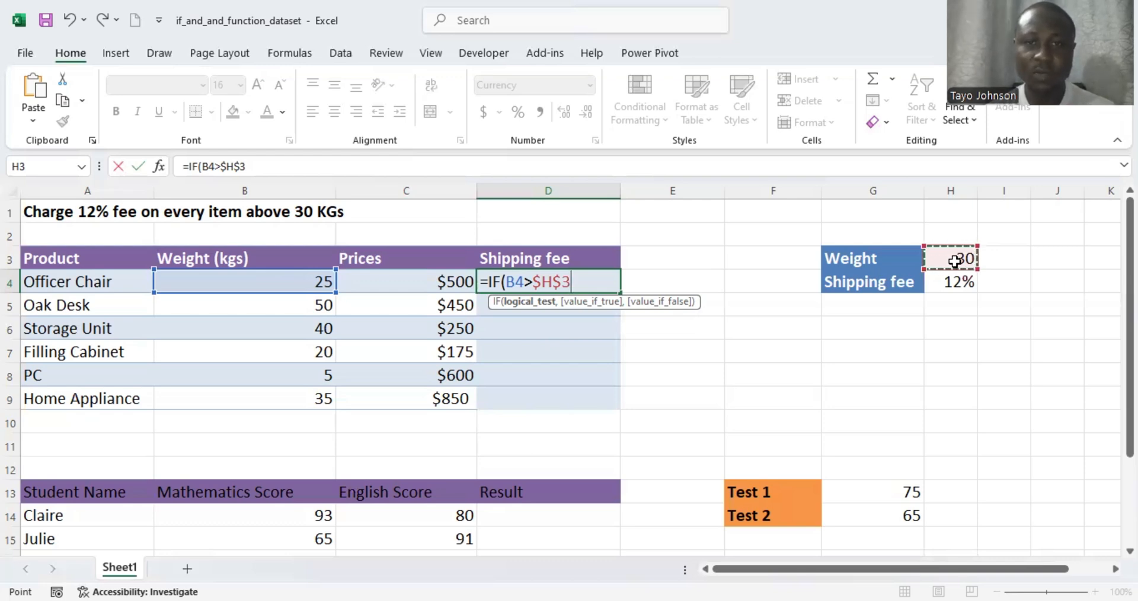
{"action": "type", "text": ","}
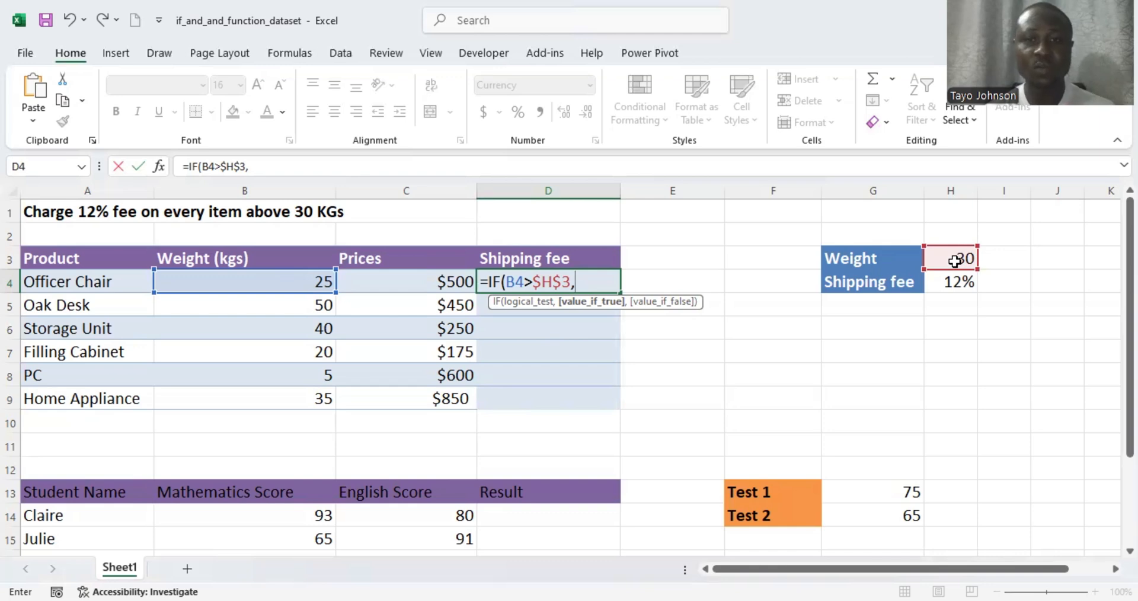
- Finish and enter D4 as =IF(B4>$H$3,C4*$H$4,"No charges")
{"action": "left_click", "coordinate": [441, 283]}
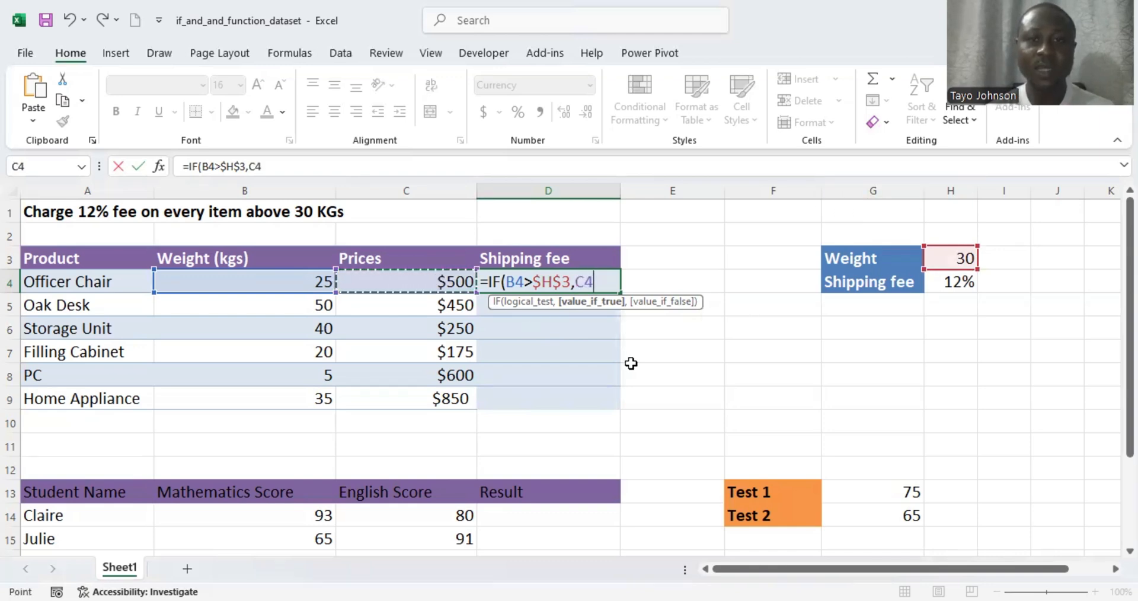
{"action": "type", "text": "*"}
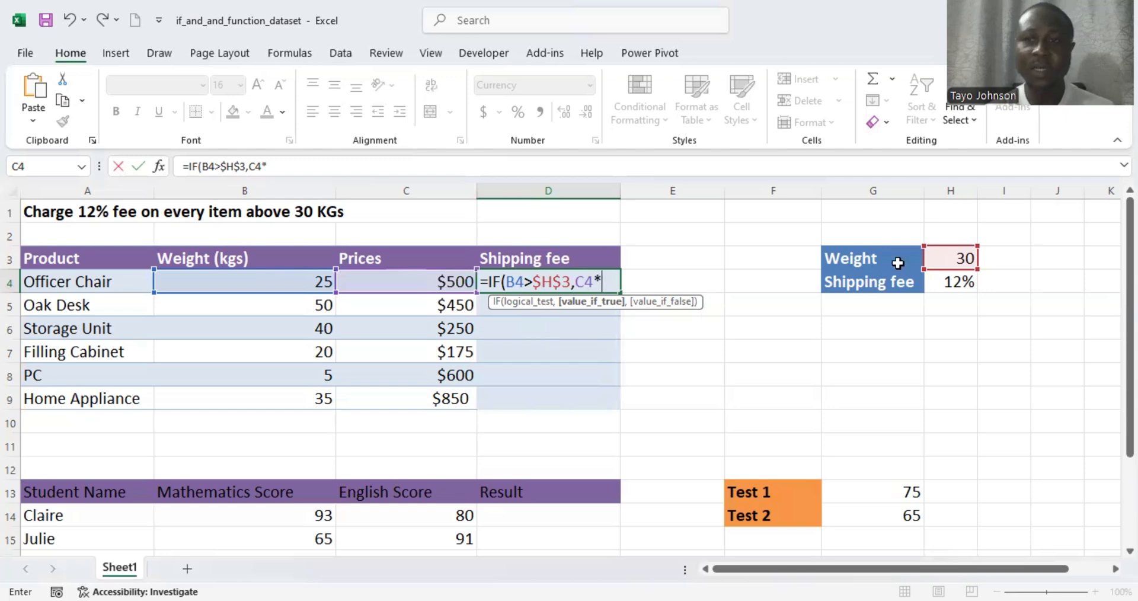
{"action": "left_click", "coordinate": [949, 284]}
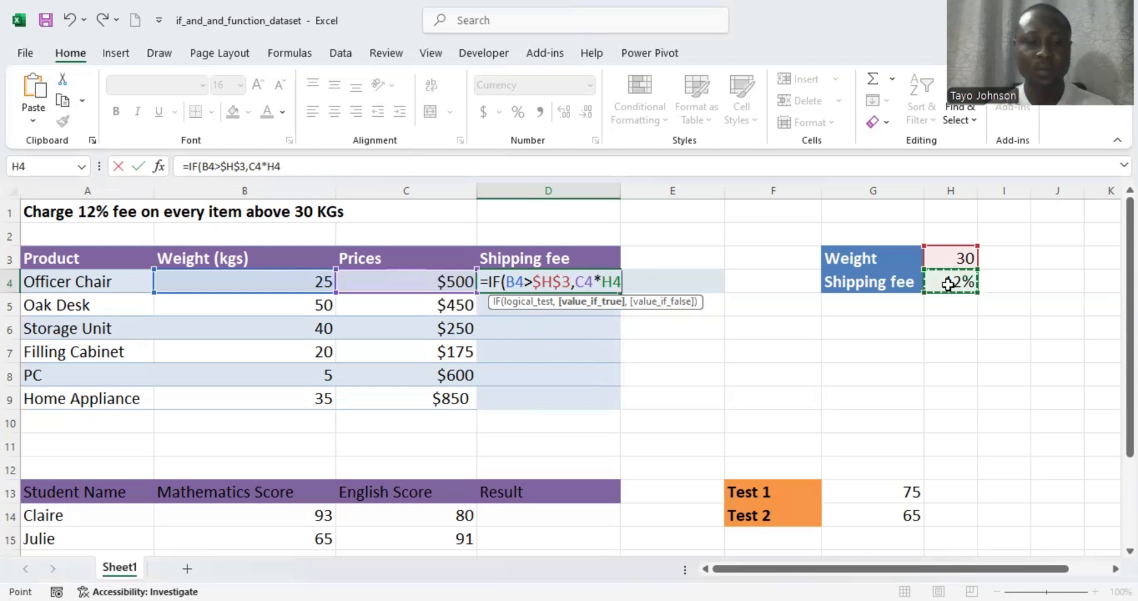
{"action": "key", "text": "F4"}
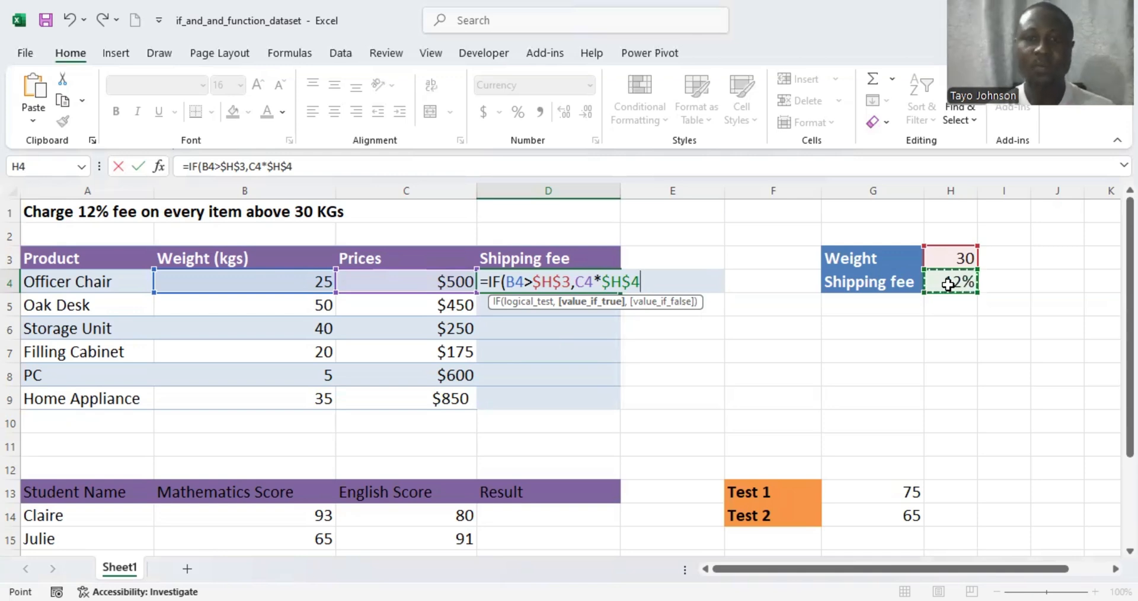
{"action": "type", "text": ","}
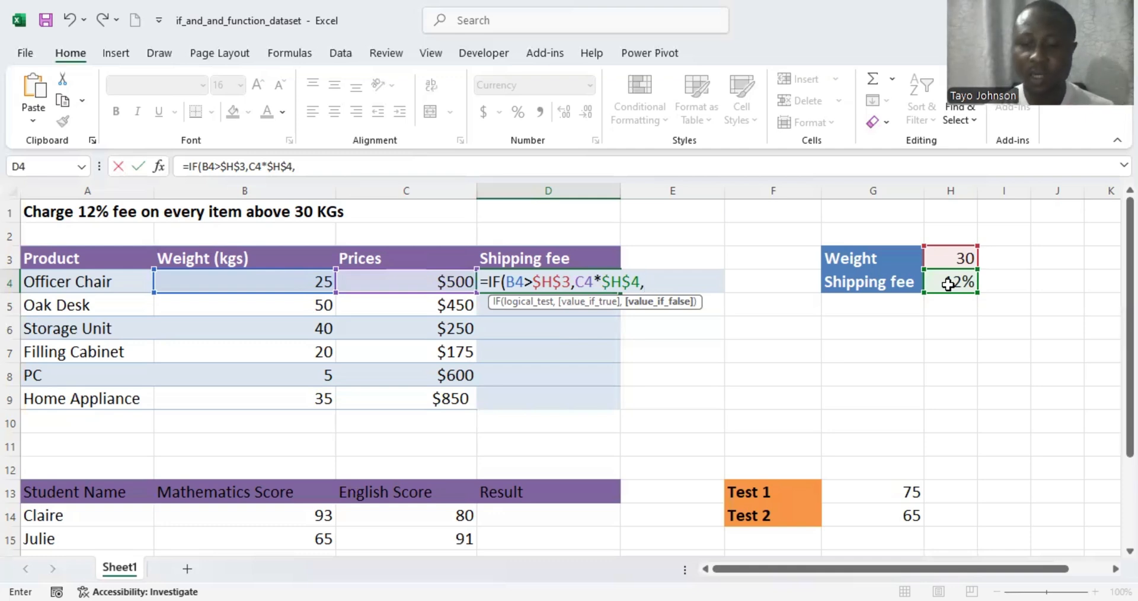
{"action": "type", "text": "\"No"}
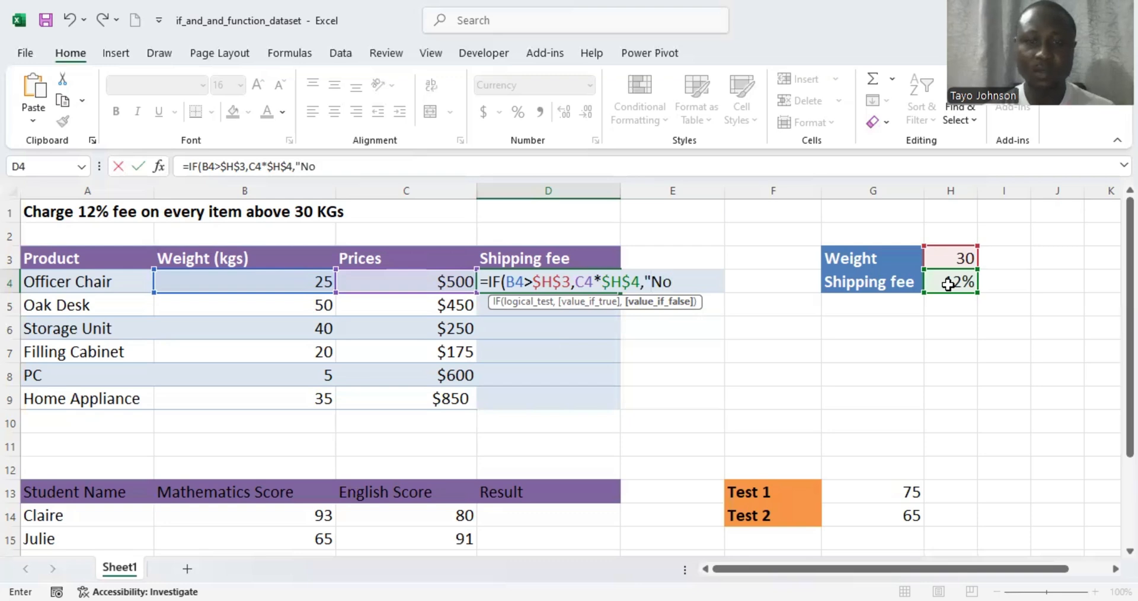
{"action": "type", "text": " char"}
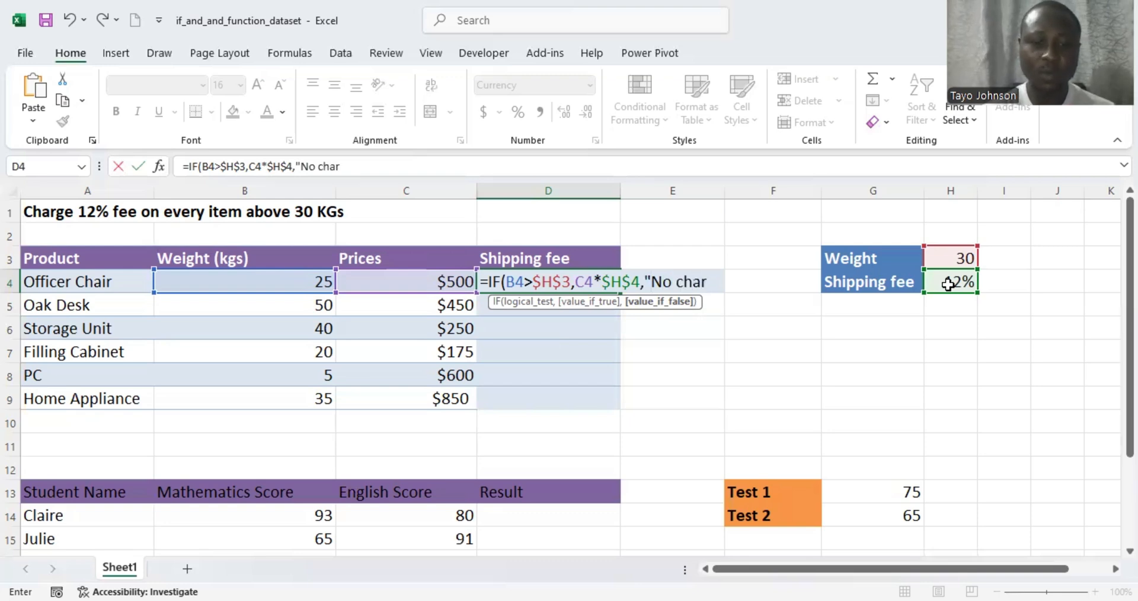
{"action": "type", "text": "ges\""}
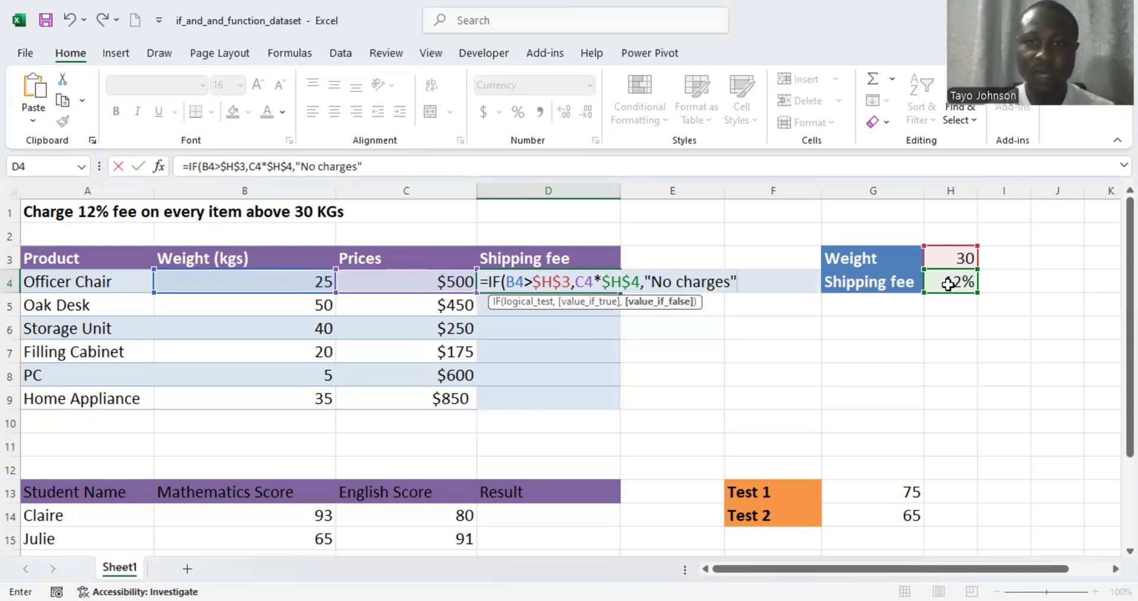
{"action": "type", "text": ")"}
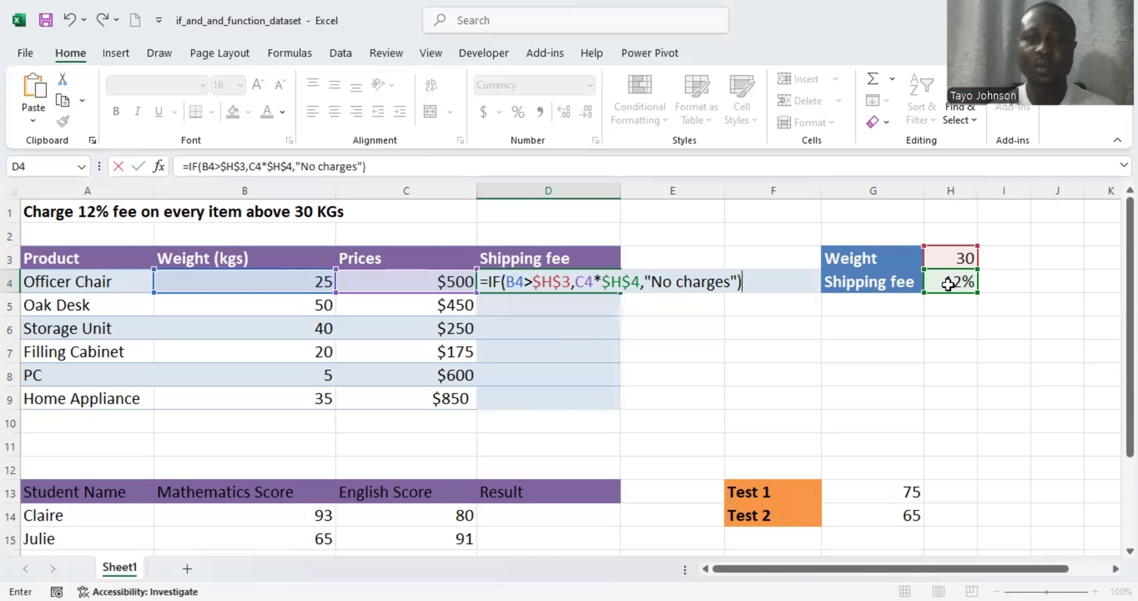
{"action": "key", "text": "Return"}
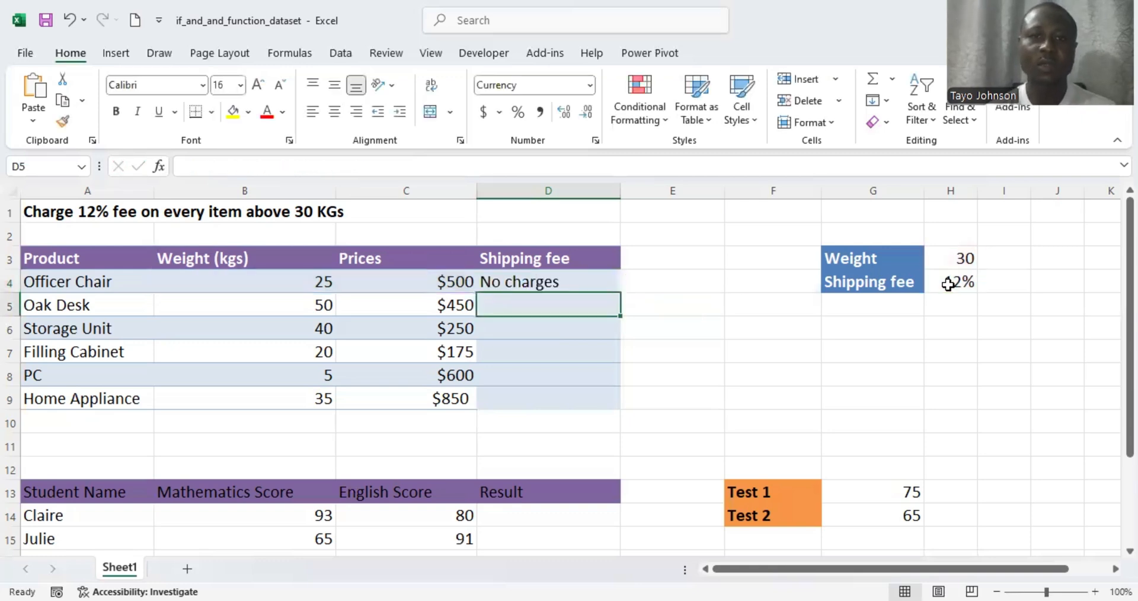
- Fill the D4 shipping fee formula down through D9
{"action": "left_click", "coordinate": [569, 282]}
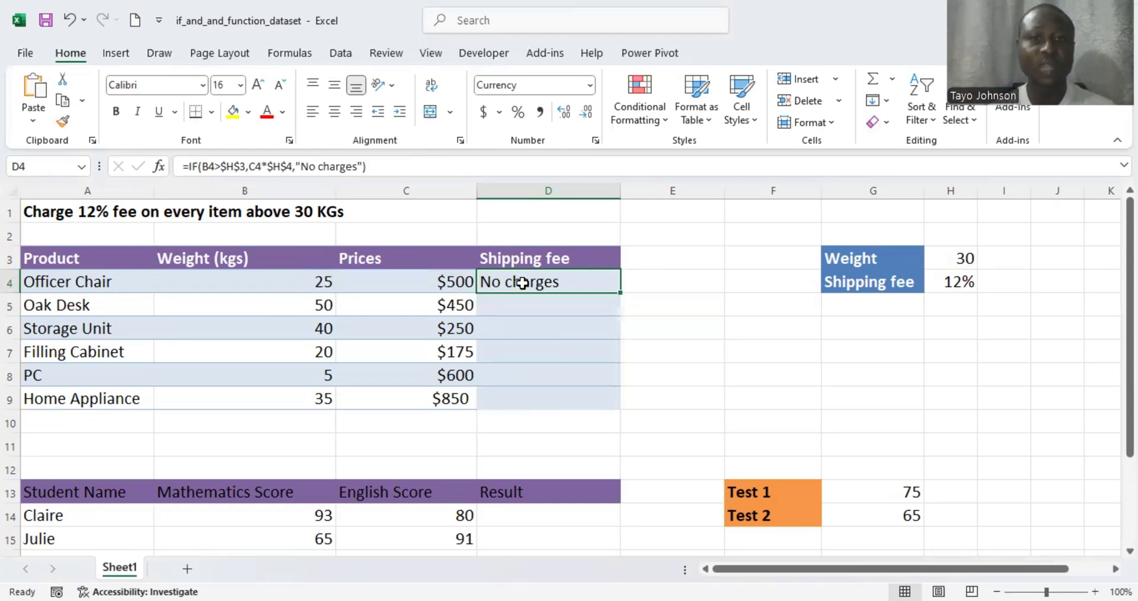
{"action": "double_click", "coordinate": [618, 295]}
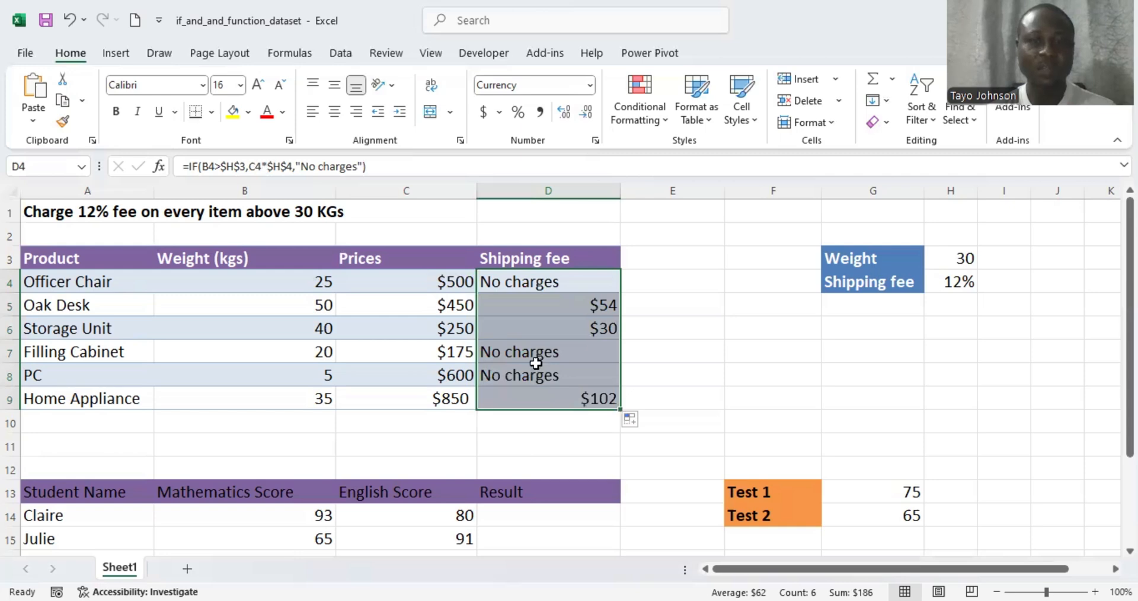
{"action": "left_click", "coordinate": [629, 376]}
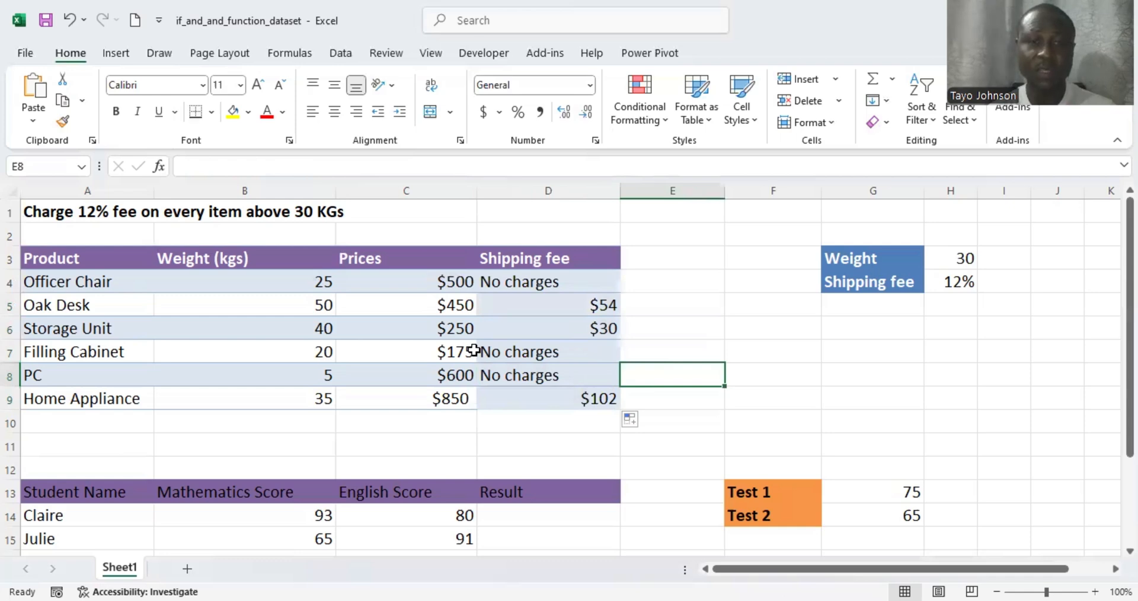
- Change the Filling Cabinet weight in B7 to 85 so D7 shows $21
{"action": "left_click", "coordinate": [320, 353]}
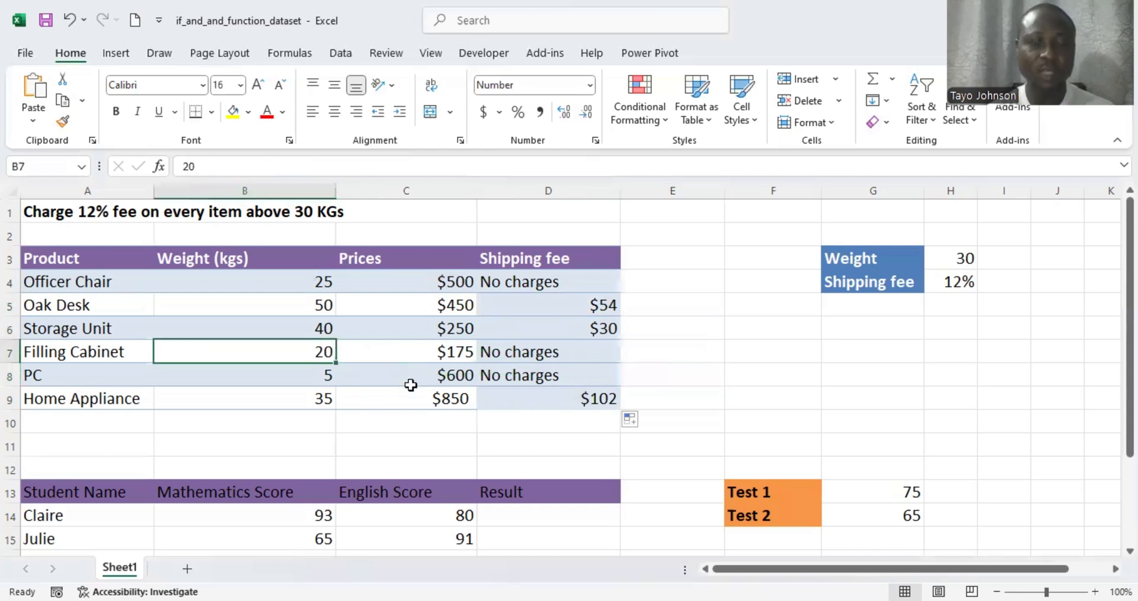
{"action": "type", "text": "85"}
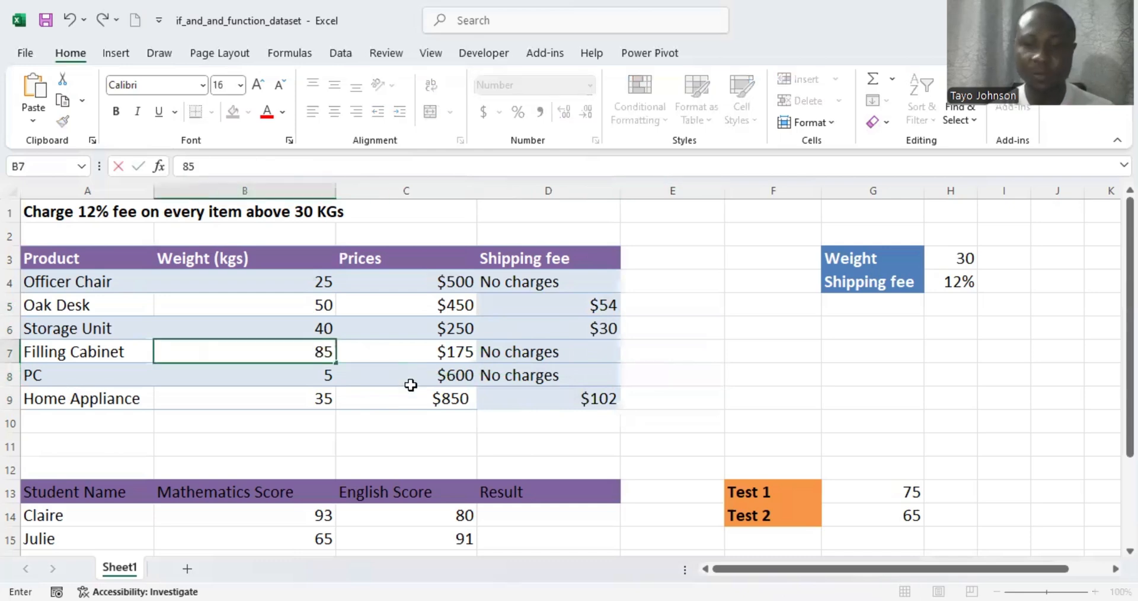
{"action": "key", "text": "Return"}
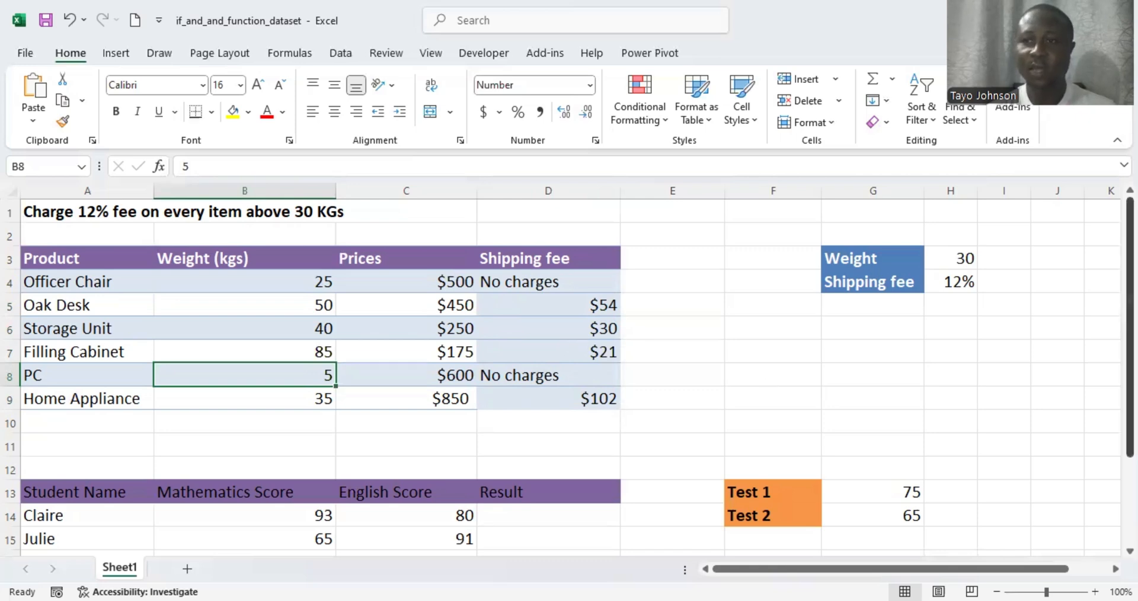
{"action": "left_click_drag", "start_coordinate": [1130, 327], "coordinate": [1130, 327]}
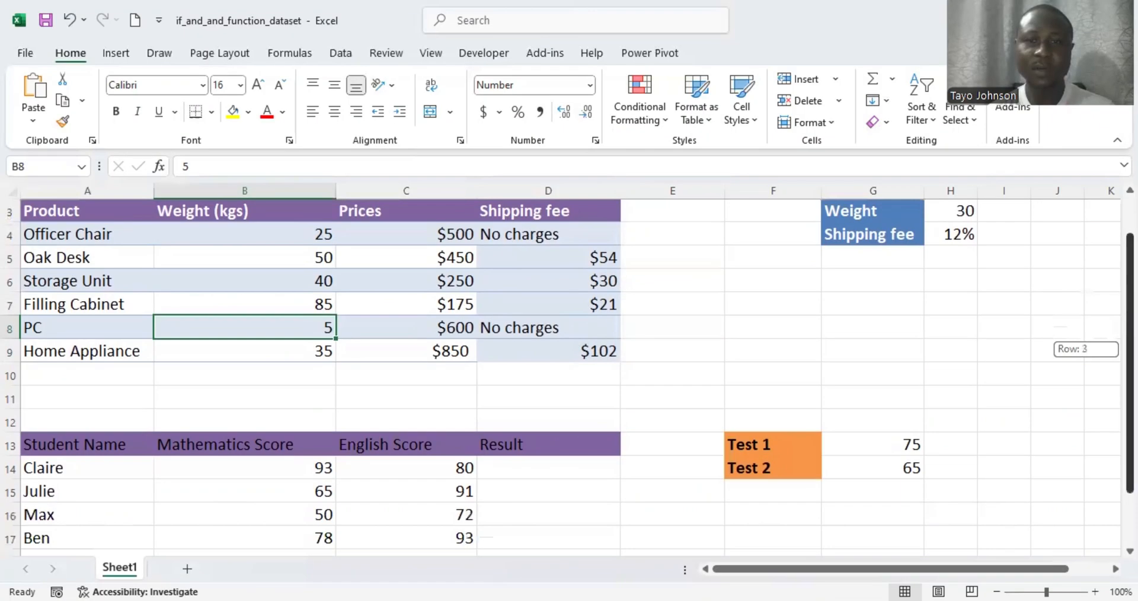
{"action": "left_click_drag", "start_coordinate": [1130, 362], "coordinate": [1129, 410]}
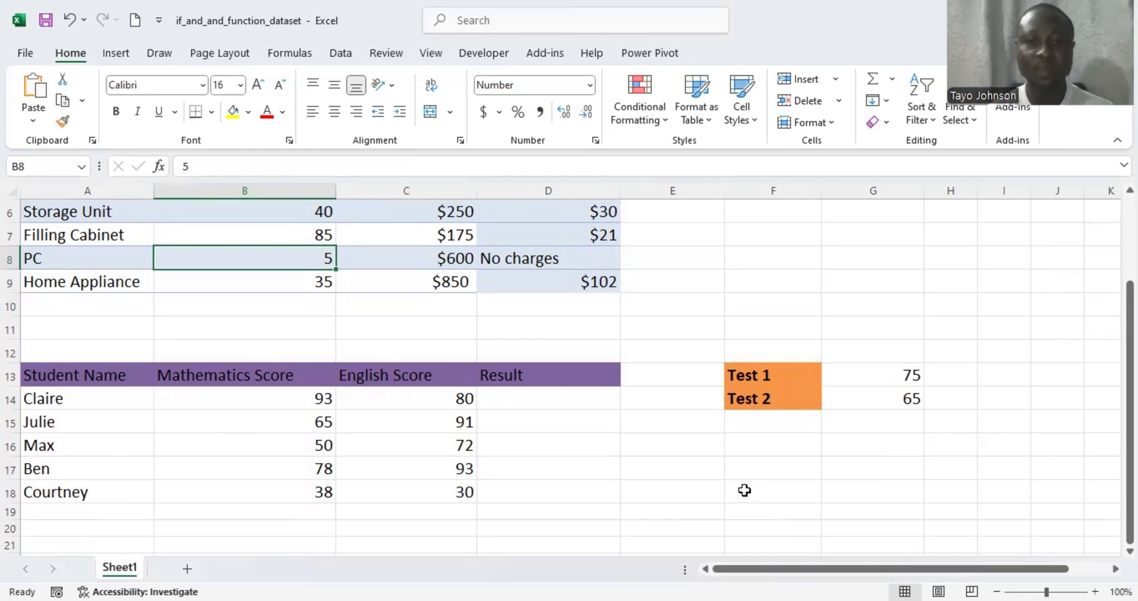
{"action": "left_click", "coordinate": [556, 400]}
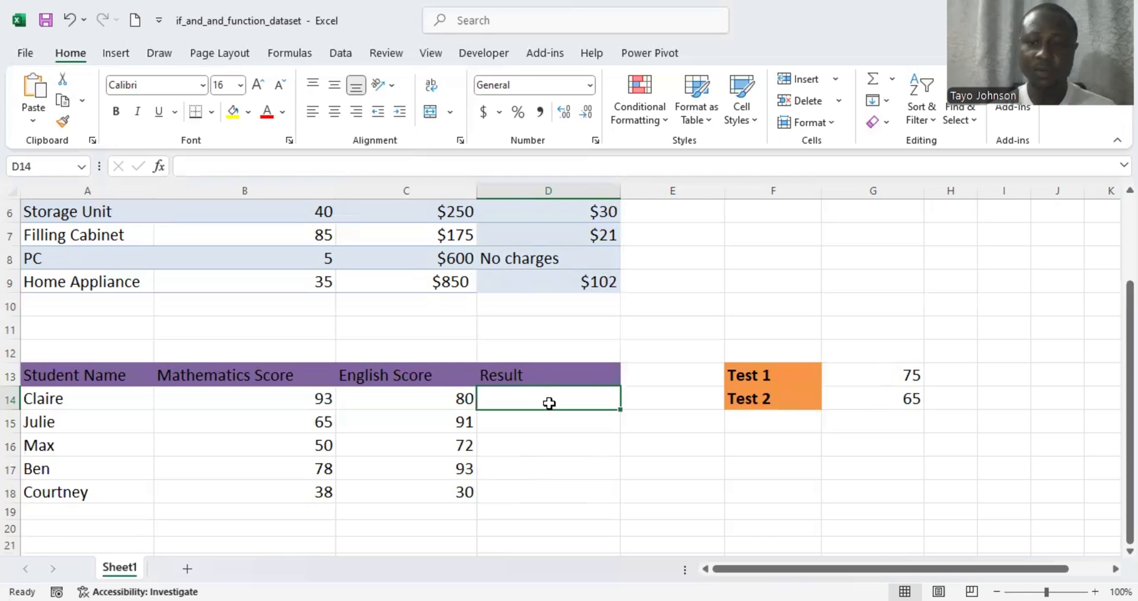
- Begin Claire's Result formula in D14 with =IF(AND(
{"action": "type", "text": "="}
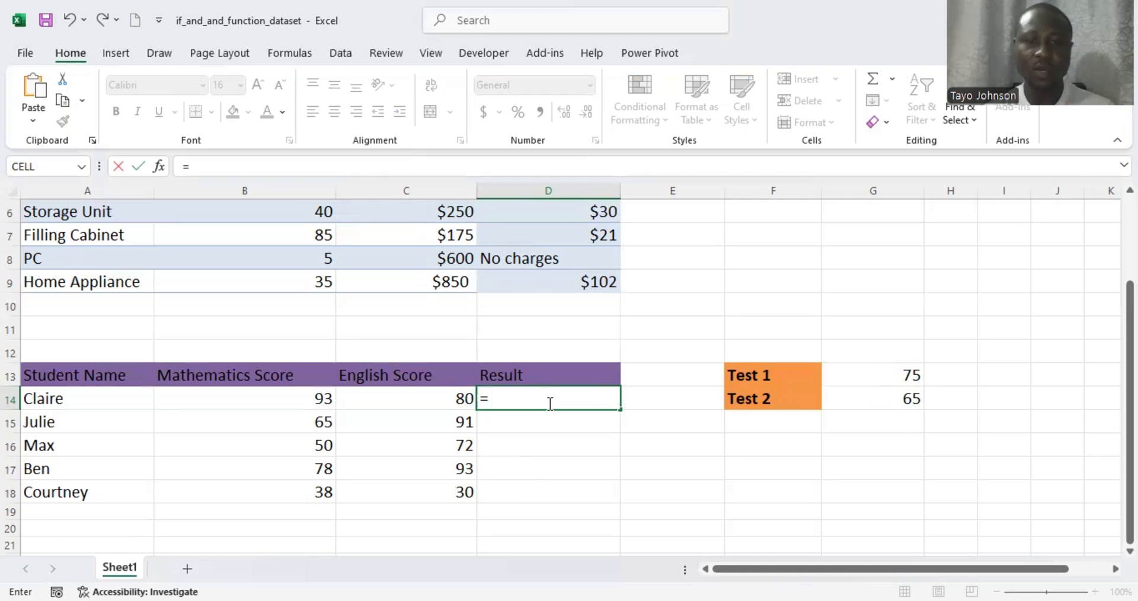
{"action": "type", "text": "IF("}
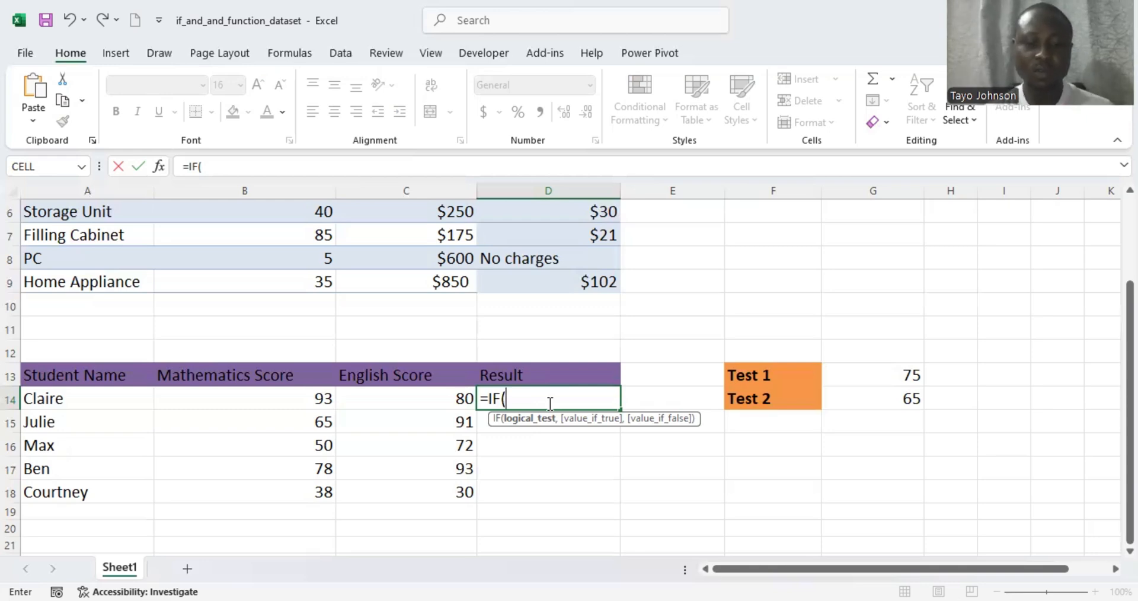
{"action": "type", "text": "AND"}
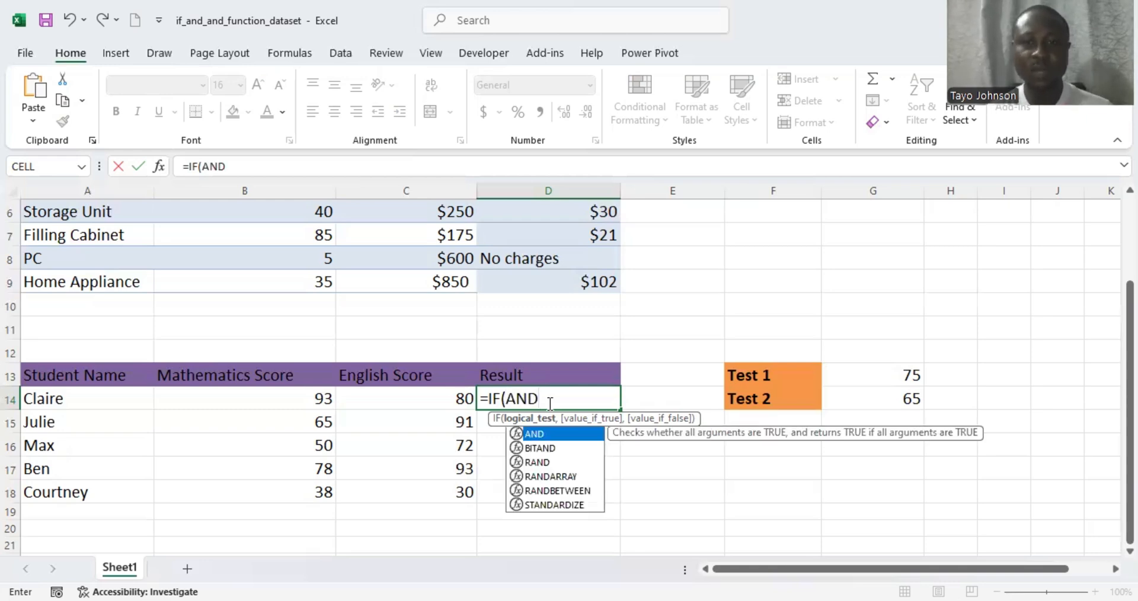
{"action": "type", "text": "("}
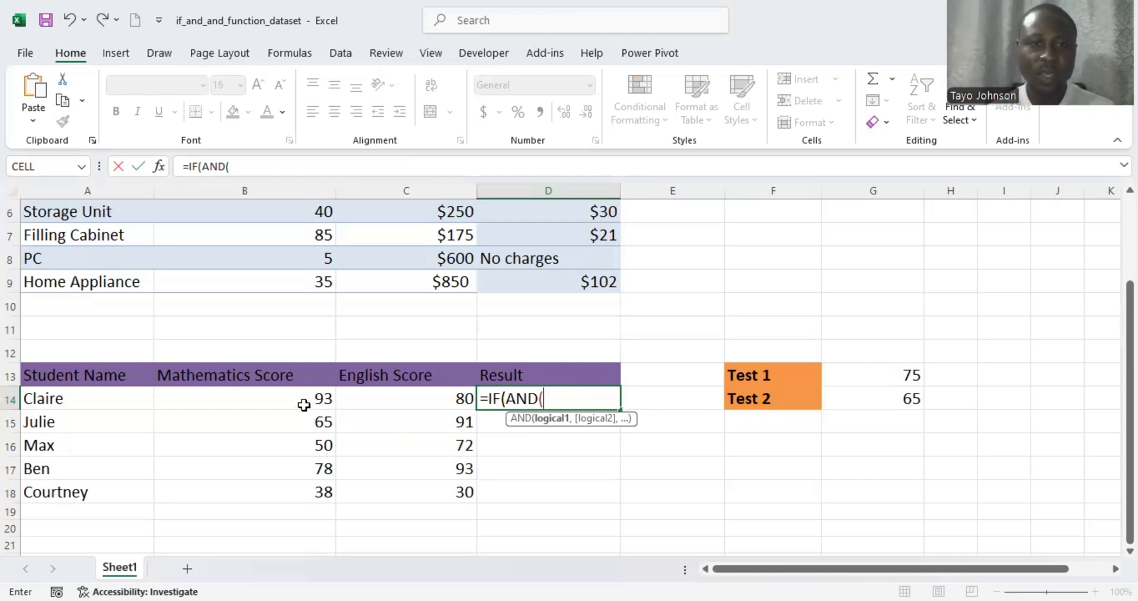
- Write the AND test B14>=$G$13,C14>=$G$14 with both threshold references locked
{"action": "left_click", "coordinate": [280, 400]}
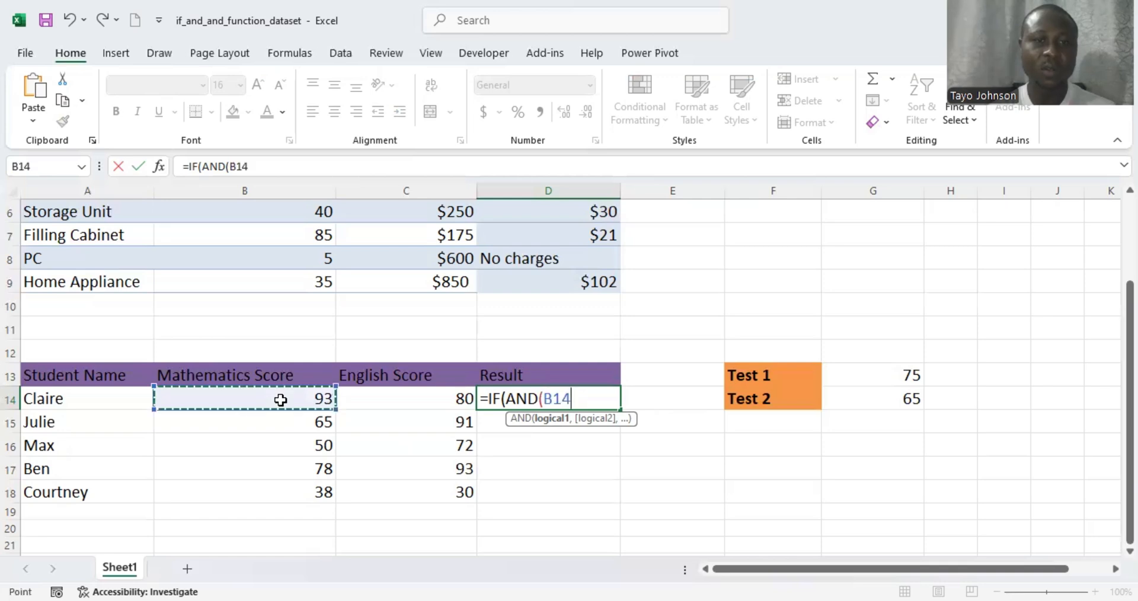
{"action": "type", "text": "="}
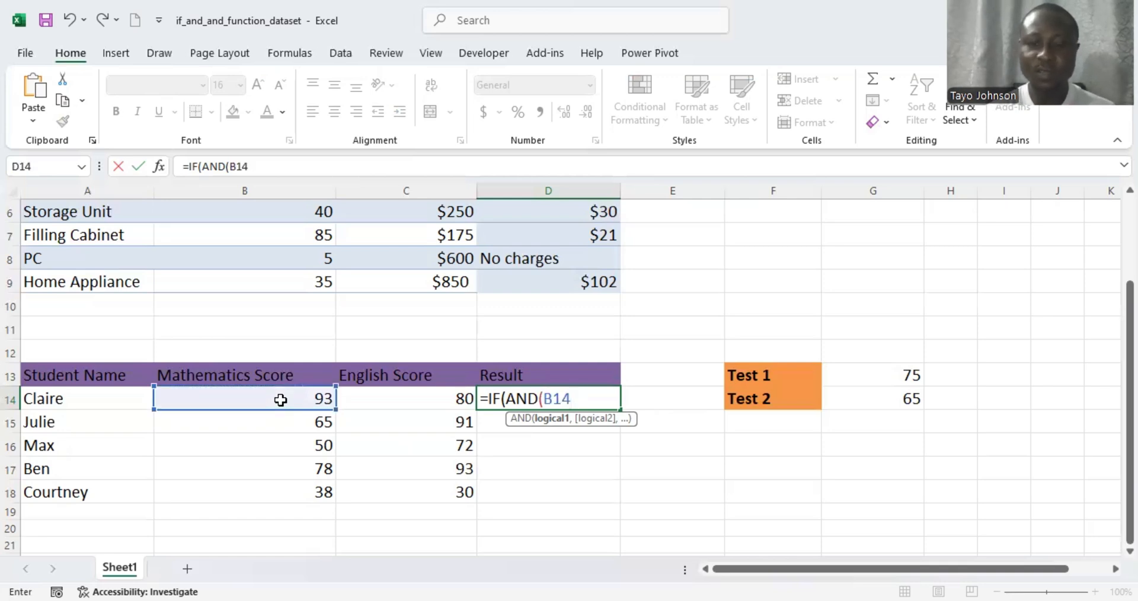
{"action": "type", "text": ">="}
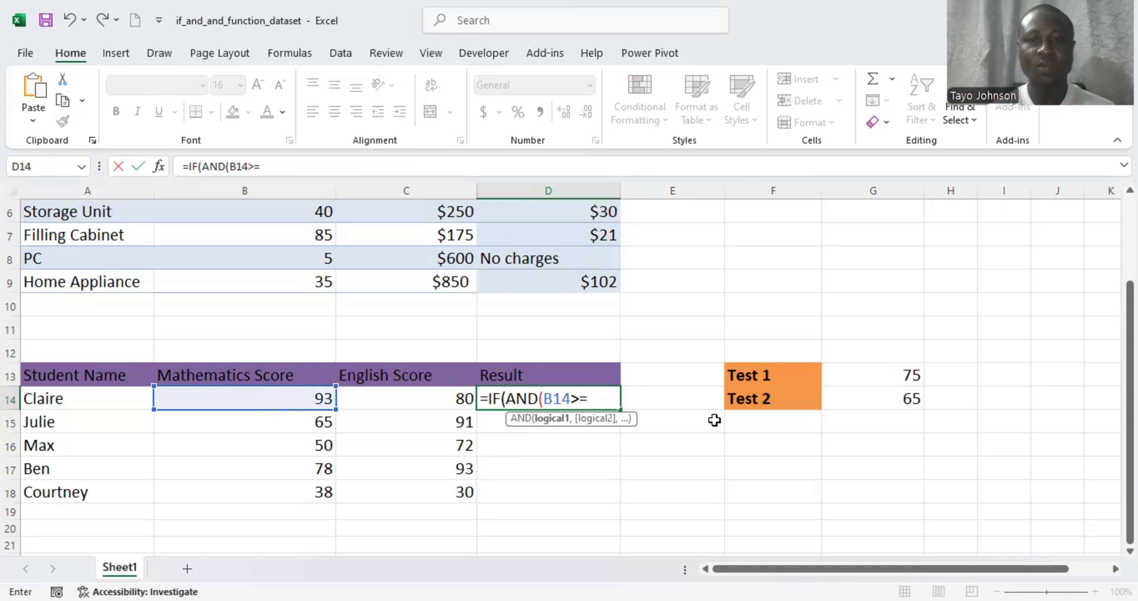
{"action": "left_click", "coordinate": [894, 376]}
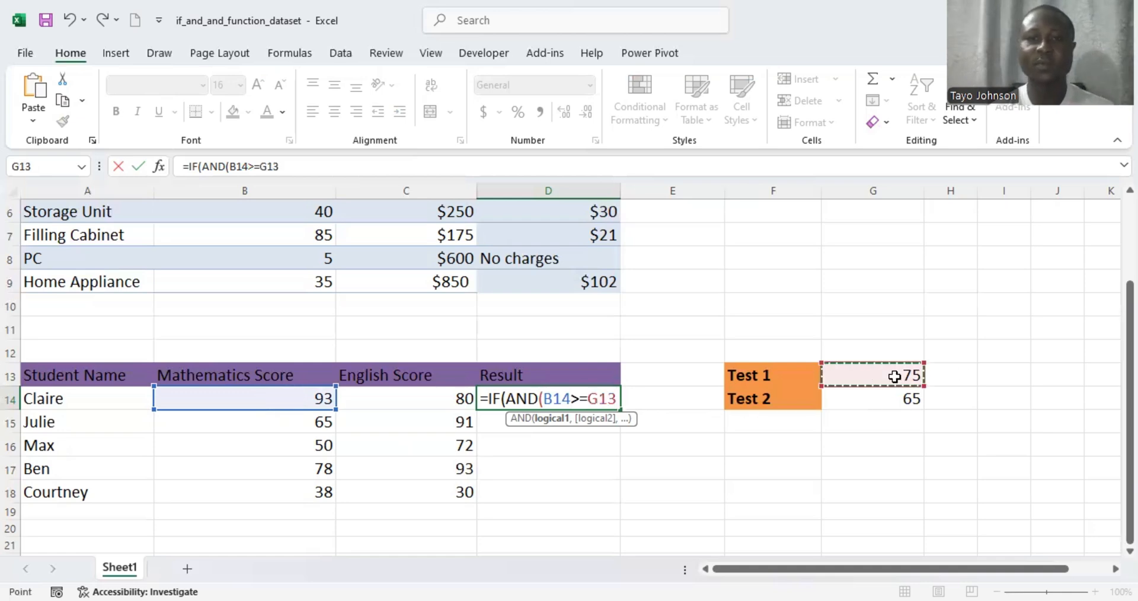
{"action": "key", "text": "F4"}
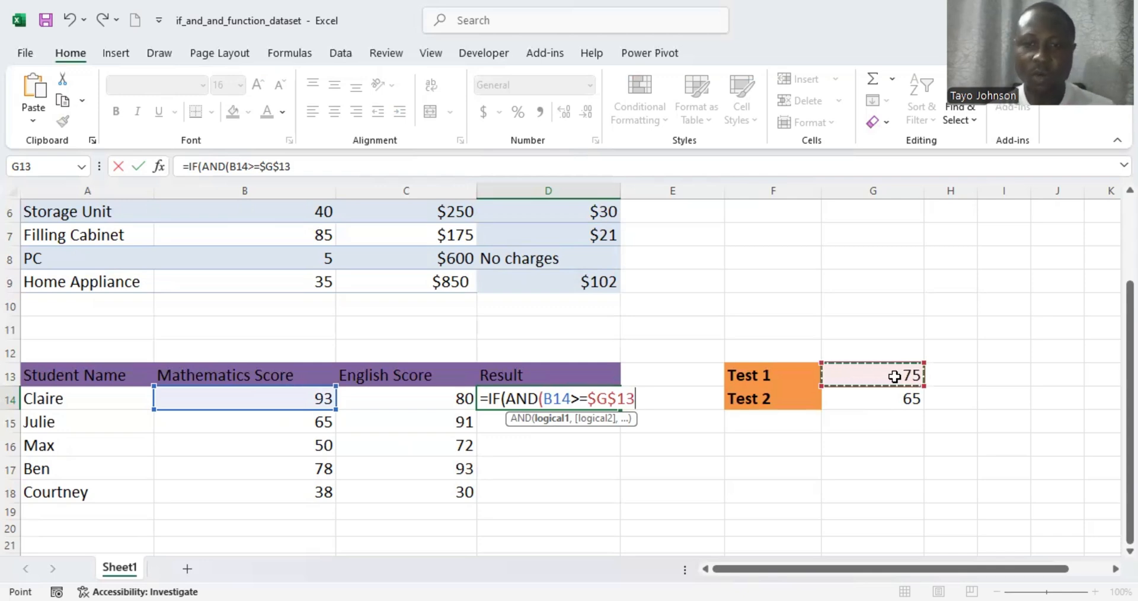
{"action": "type", "text": ","}
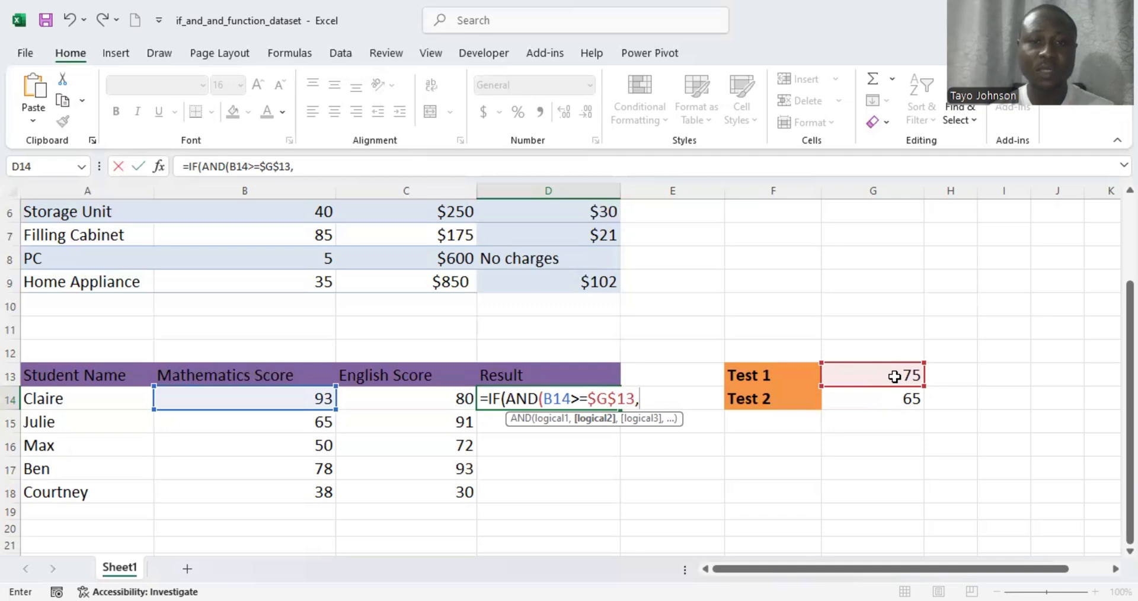
{"action": "left_click", "coordinate": [416, 400]}
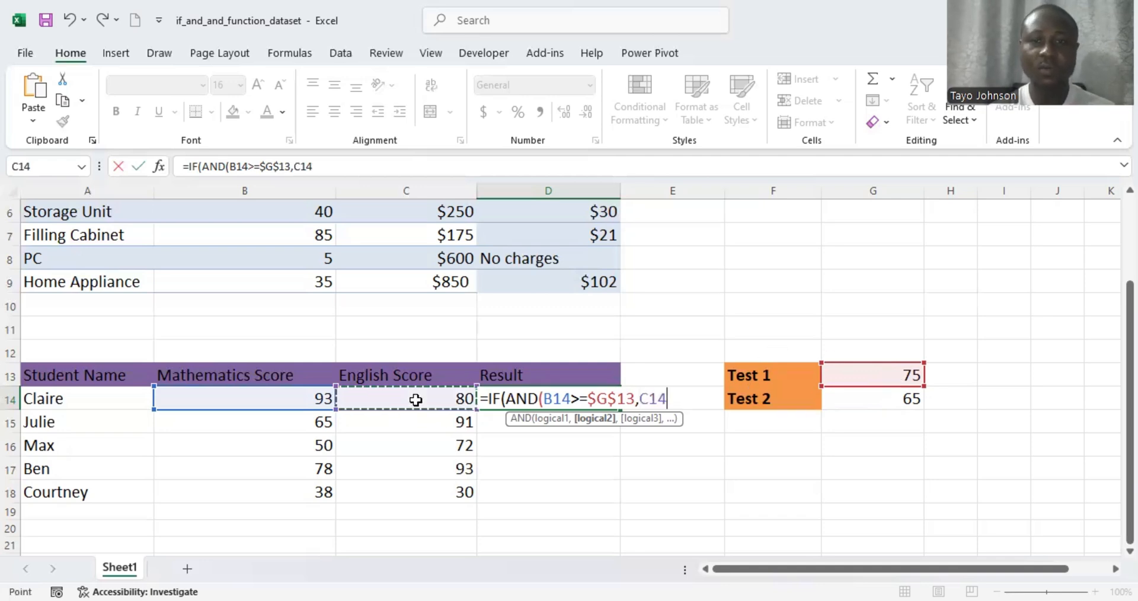
{"action": "type", "text": ">="}
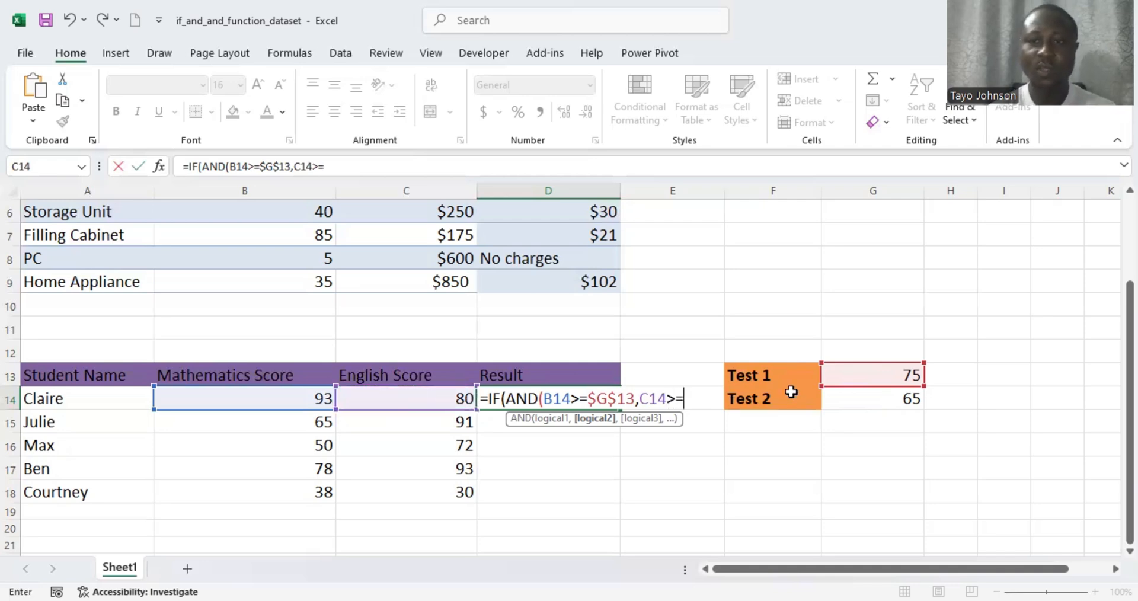
{"action": "left_click", "coordinate": [911, 399]}
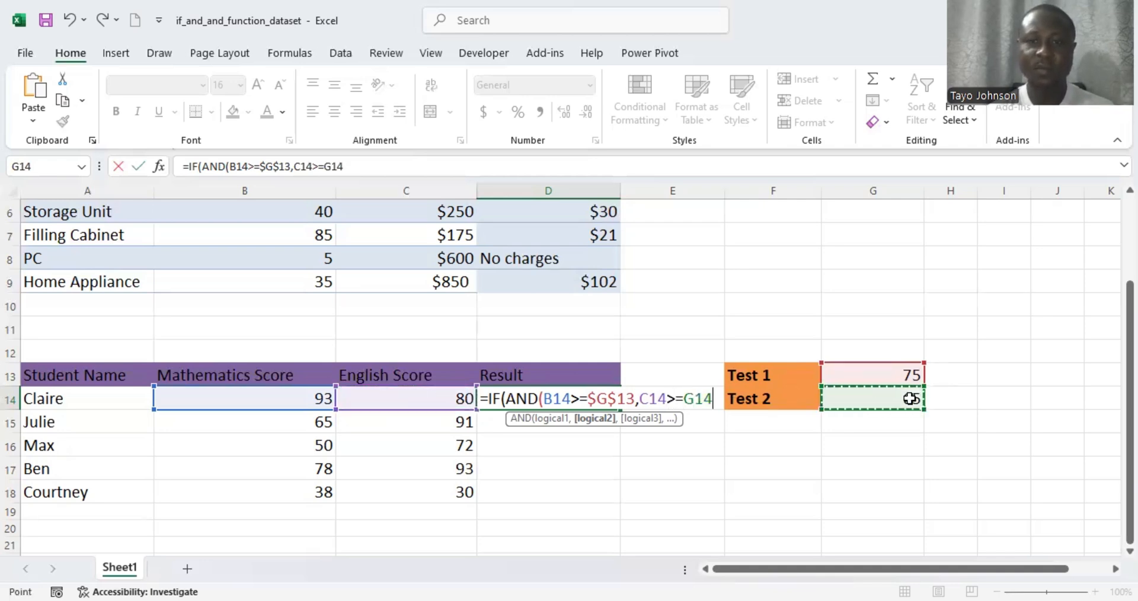
{"action": "key", "text": "F4"}
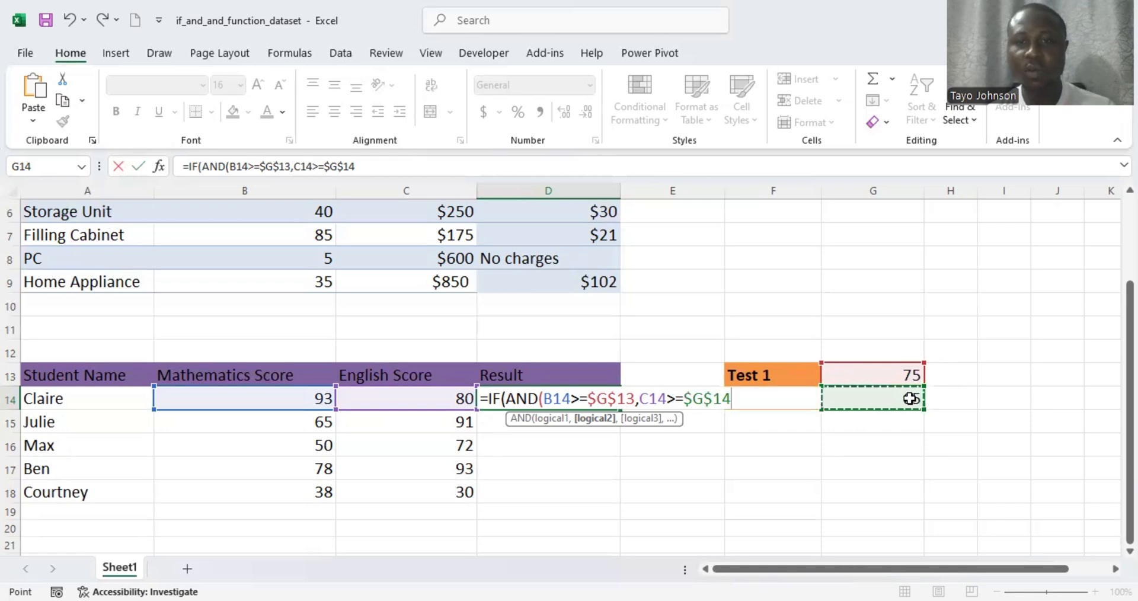
{"action": "type", "text": ")"}
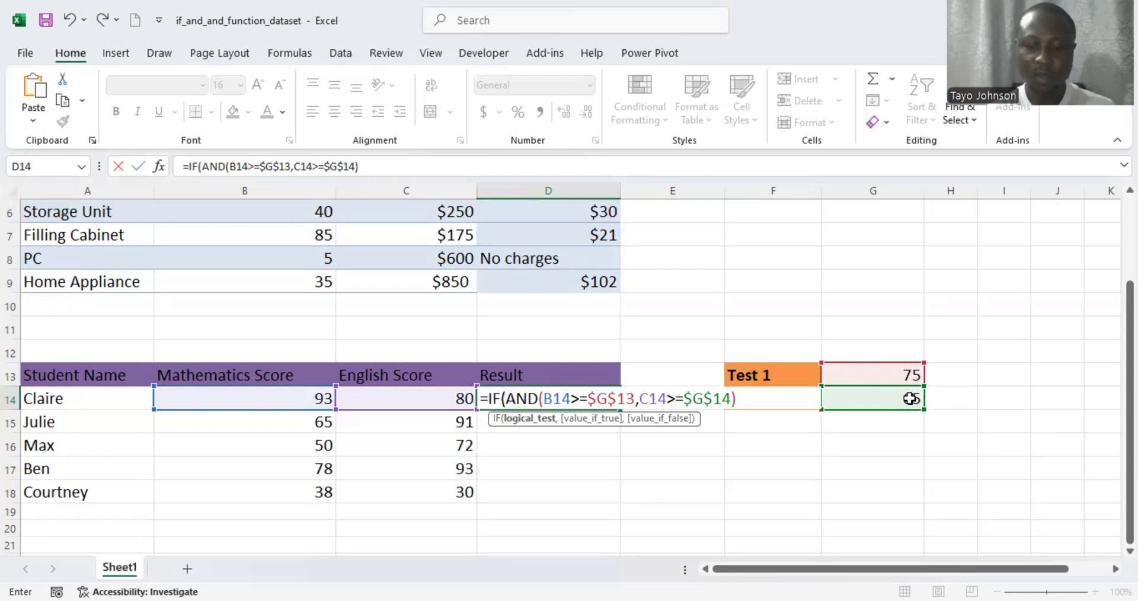
- Add the "Pass" and "Fail" results to close the D14 IF formula
{"action": "type", "text": ","}
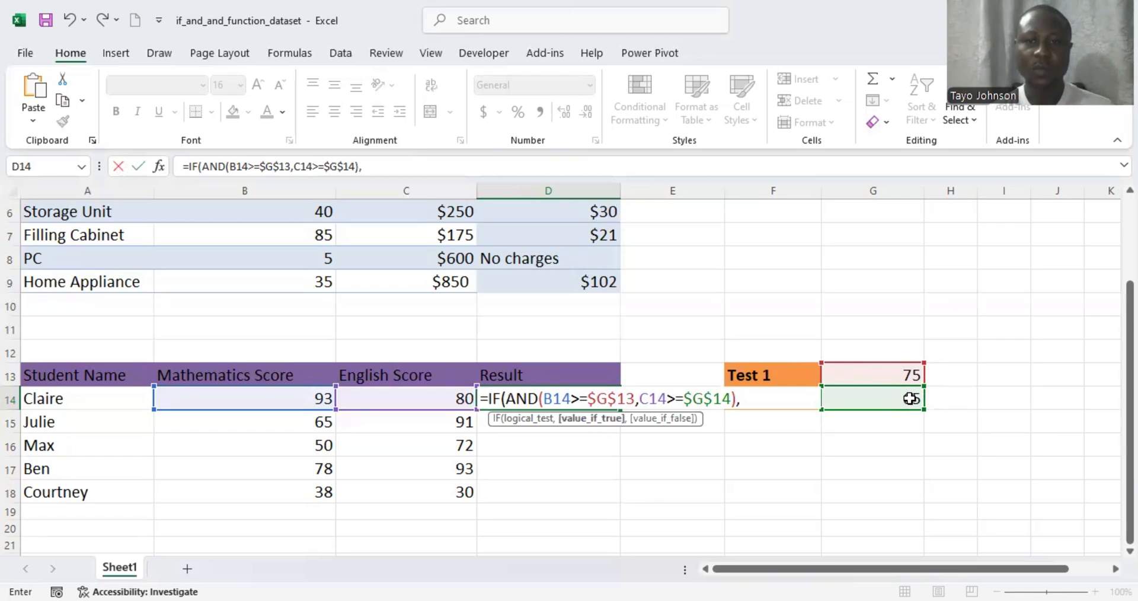
{"action": "key", "text": "BackSpace"}
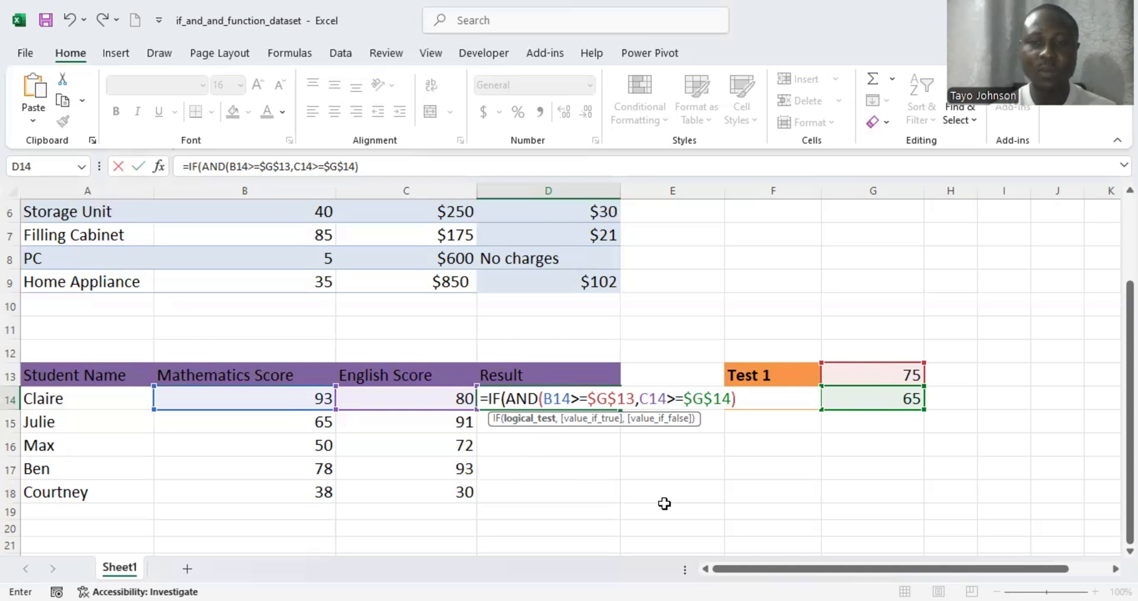
{"action": "type", "text": ","}
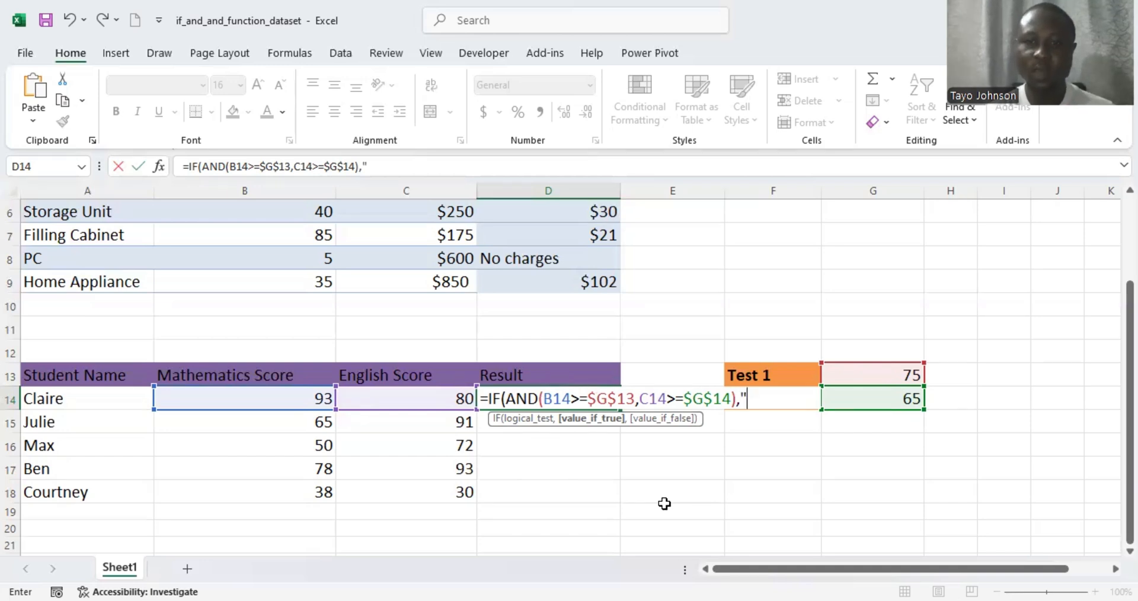
{"action": "type", "text": "Pass"}
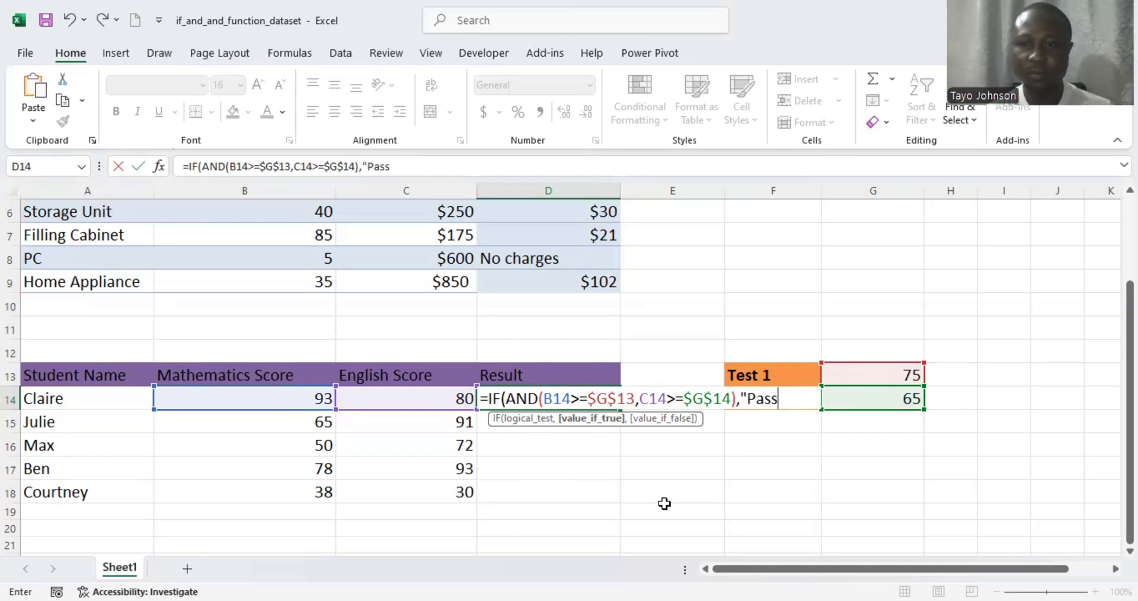
{"action": "type", "text": "\""}
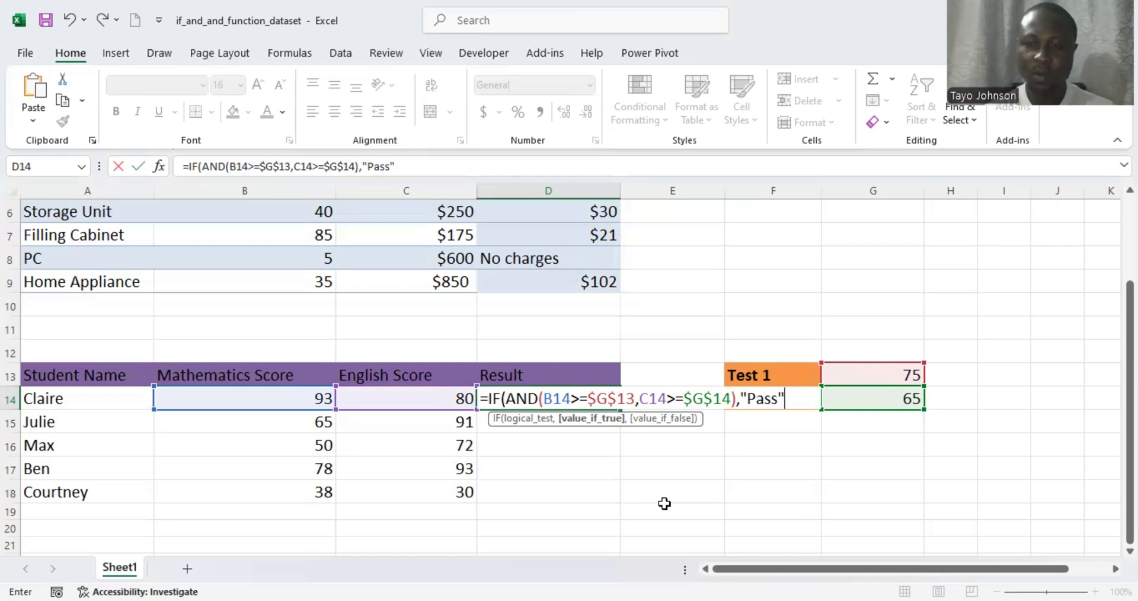
{"action": "type", "text": ","}
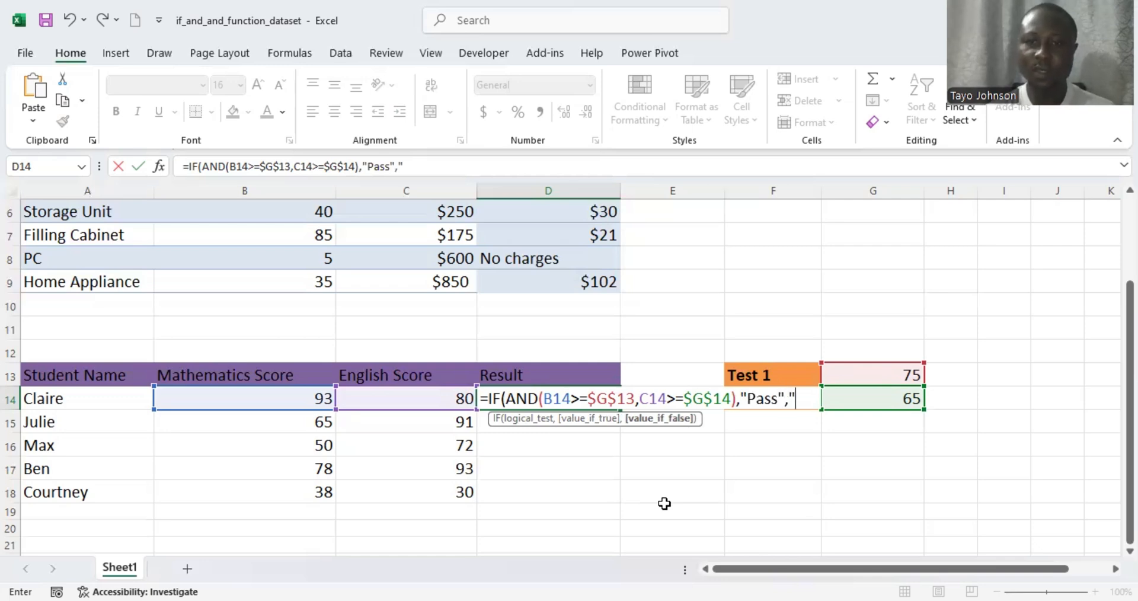
{"action": "type", "text": "\"Fail"}
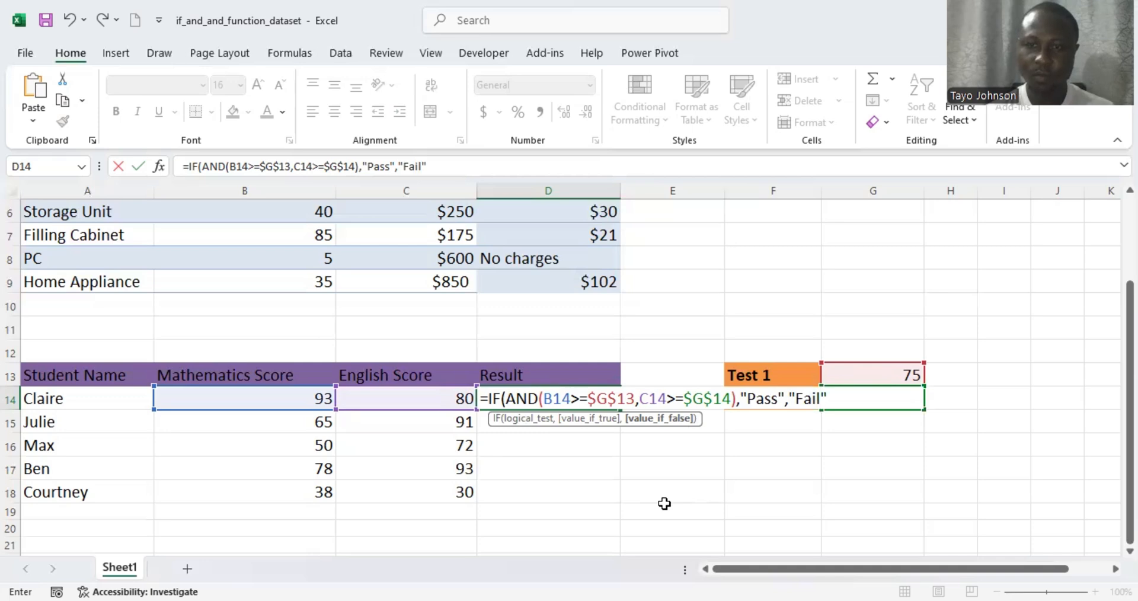
{"action": "type", "text": "\")"}
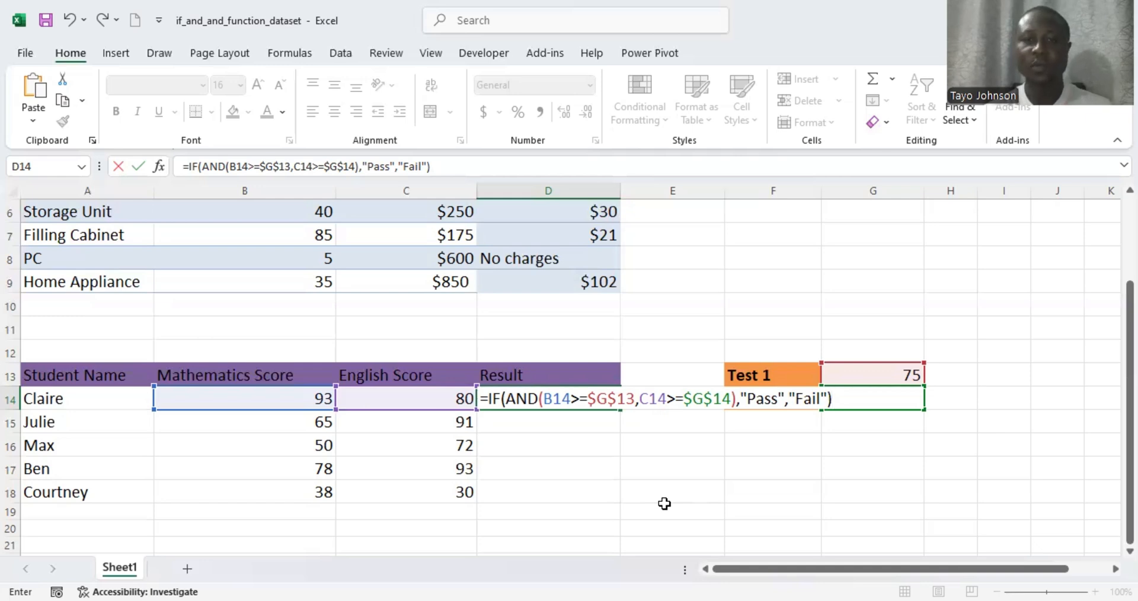
- Enter the D14 formula so Claire's Result shows Pass
{"action": "key", "text": "Return"}
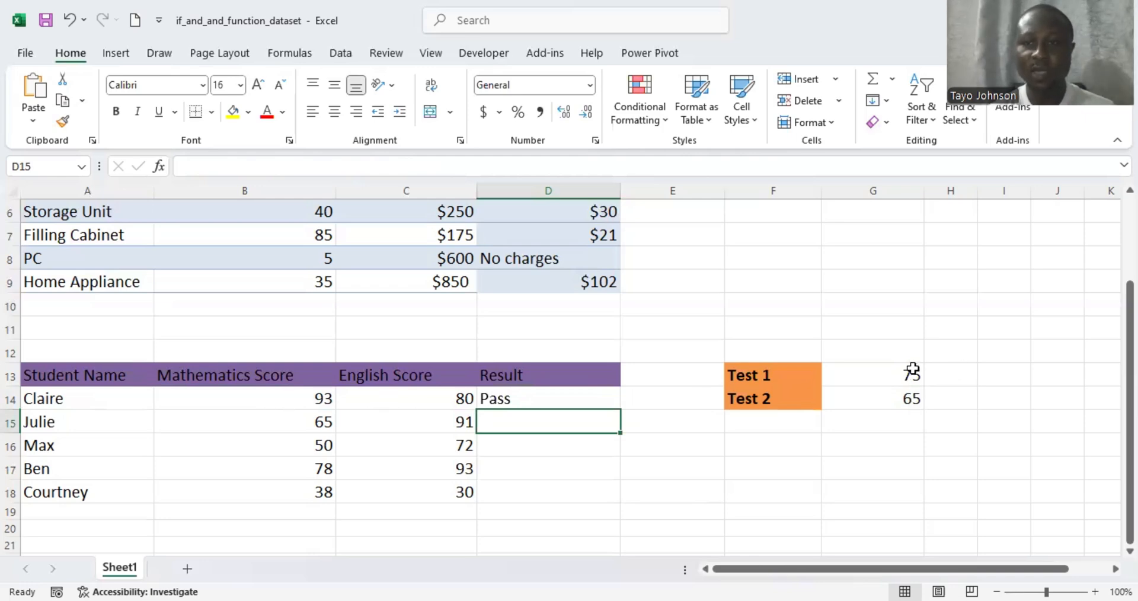
{"action": "left_click", "coordinate": [579, 396]}
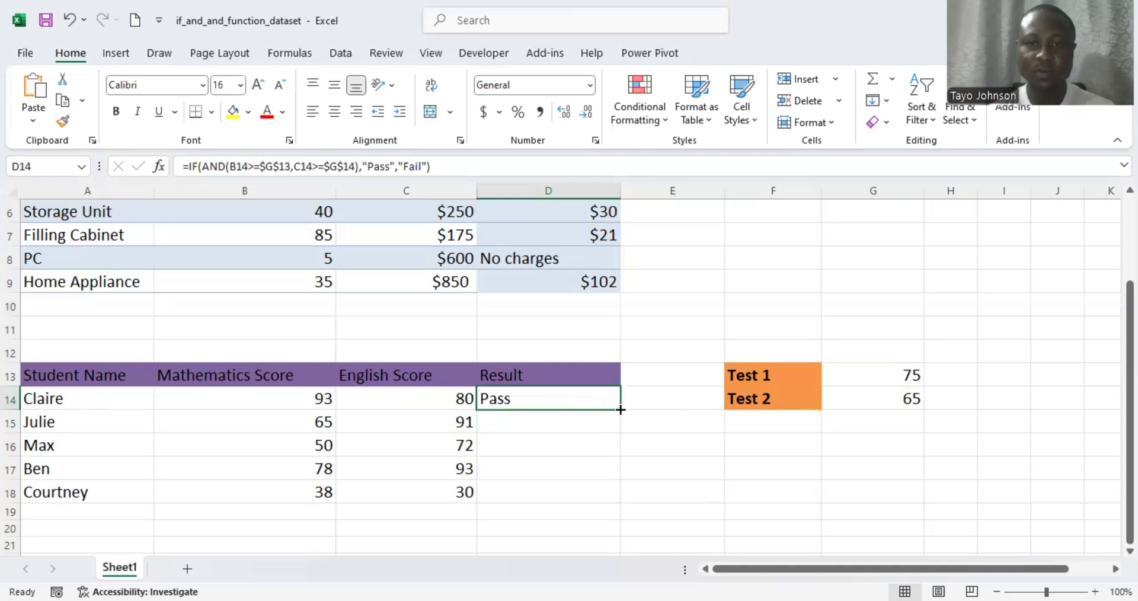
- Copy the D14 Pass/Fail formula down to D18 for the remaining students
{"action": "double_click", "coordinate": [620, 409]}
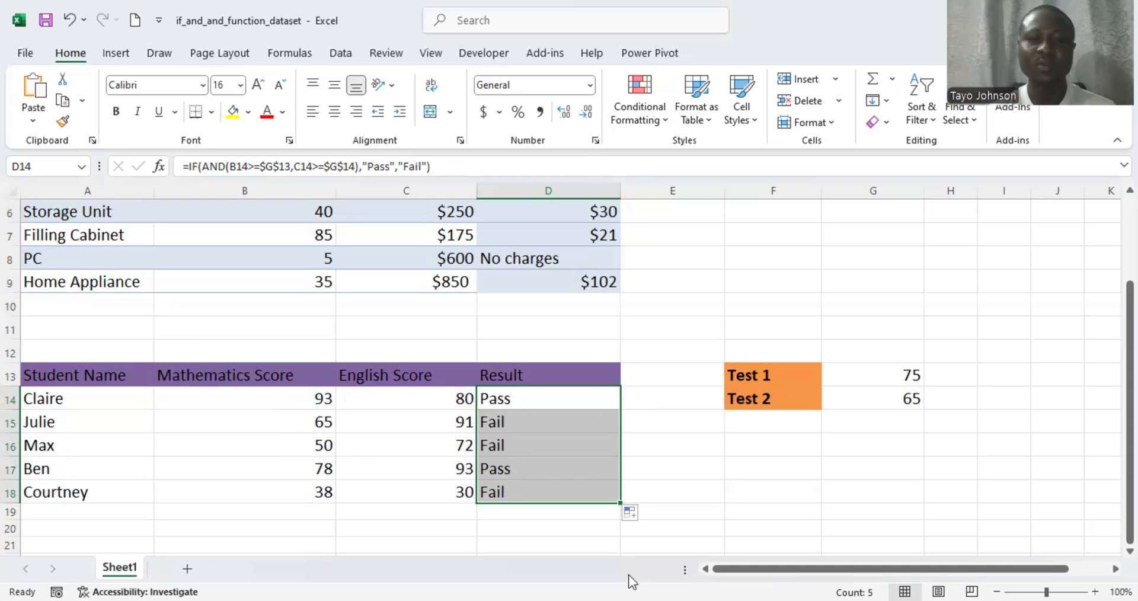
{"action": "left_click", "coordinate": [728, 462]}
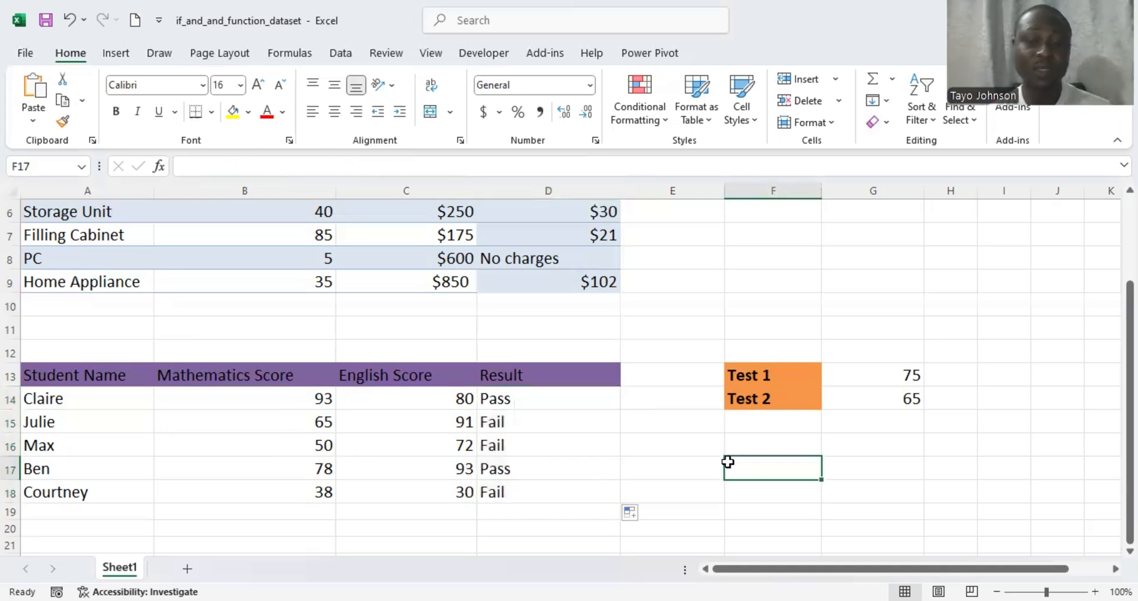